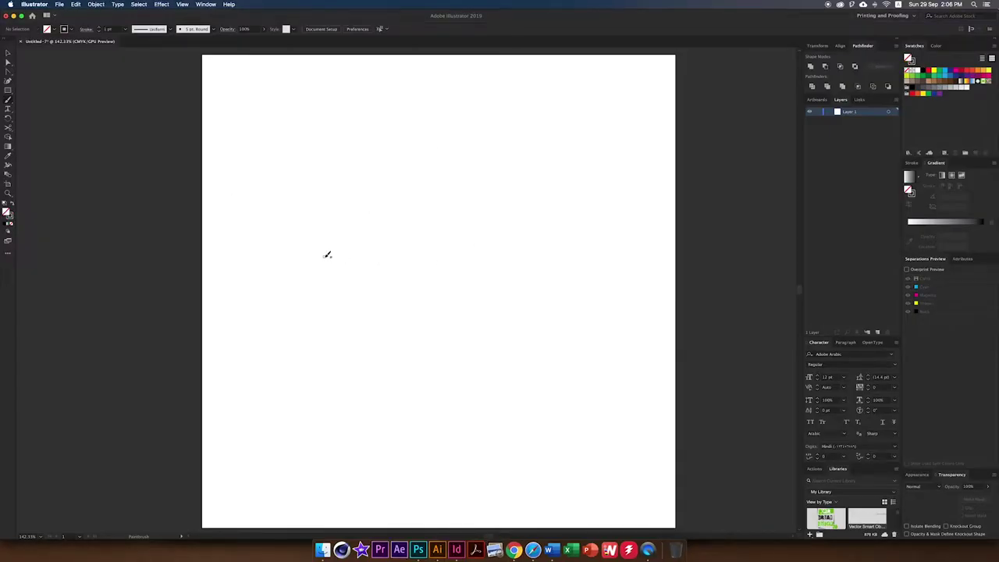
# Sketch the rest of the motorcycle freehand, adding a vertical stroke below the tank
pyautogui.scroll(1, 457, 229)
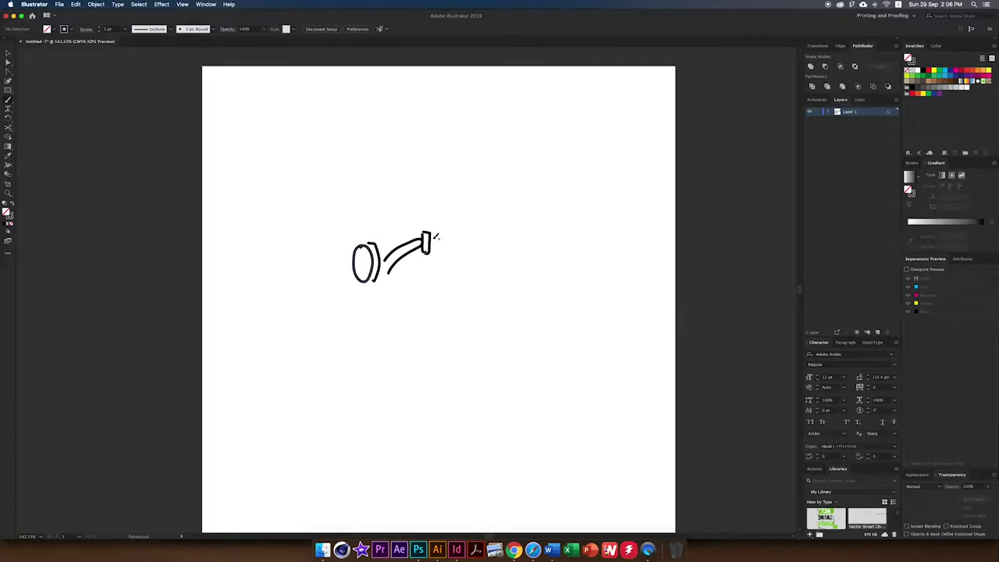
pyautogui.moveTo(406, 301); pyautogui.dragTo(461, 296)
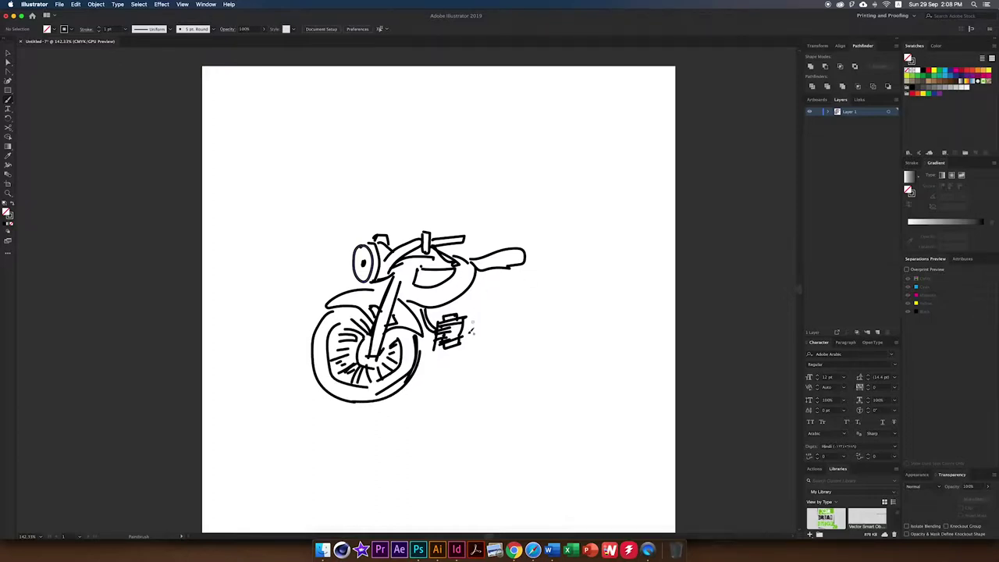
pyautogui.scroll(1, 437, 297)
pyautogui.moveTo(501, 284); pyautogui.dragTo(507, 324)
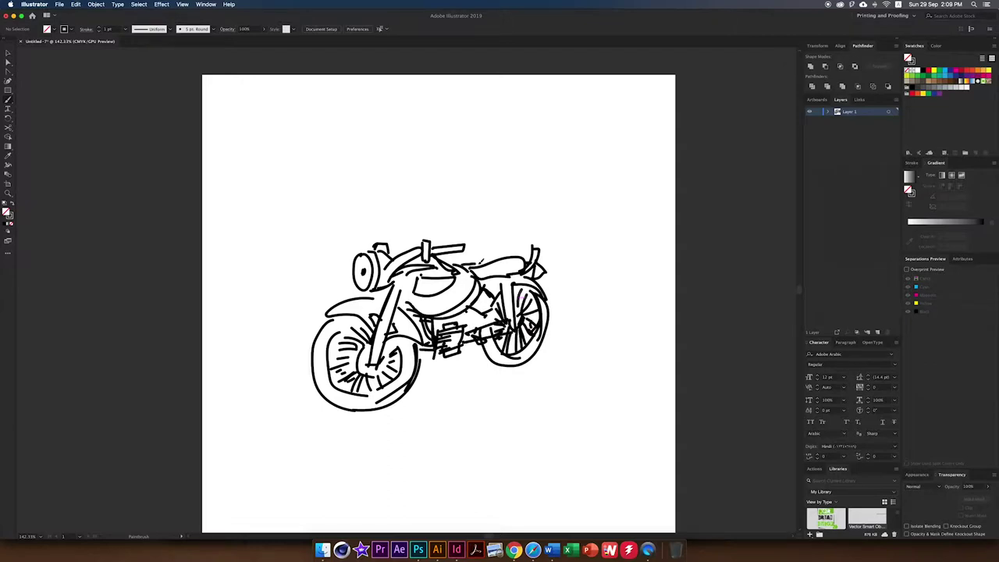
# Place a tilted, enlarged orange ellipse behind the slightly shifted motorcycle sketch
pyautogui.moveTo(484, 315); pyautogui.dragTo(495, 326)
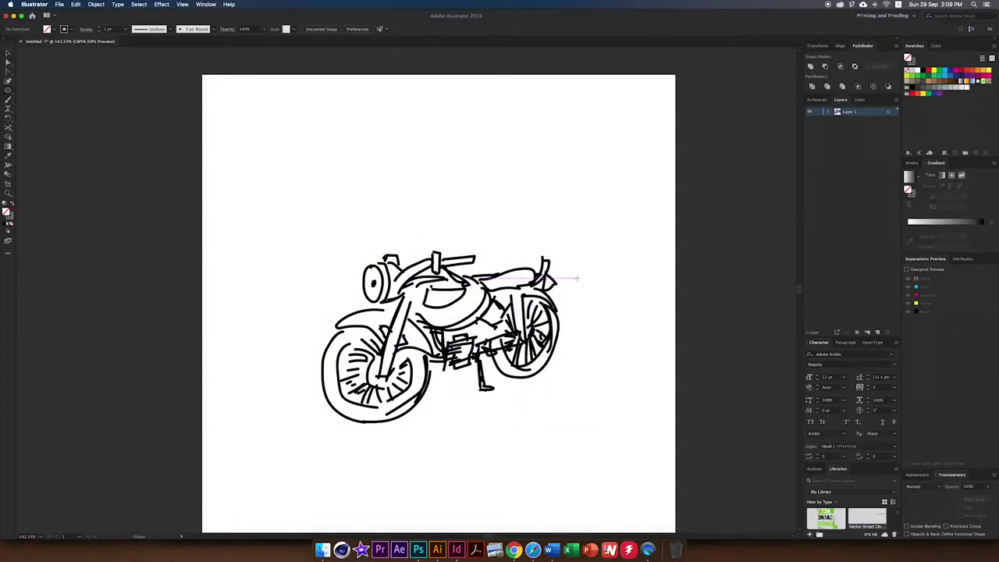
pyautogui.moveTo(571, 234); pyautogui.dragTo(329, 403)
pyautogui.press('super+shift+bracketleft')
pyautogui.moveTo(653, 239); pyautogui.dragTo(593, 296)
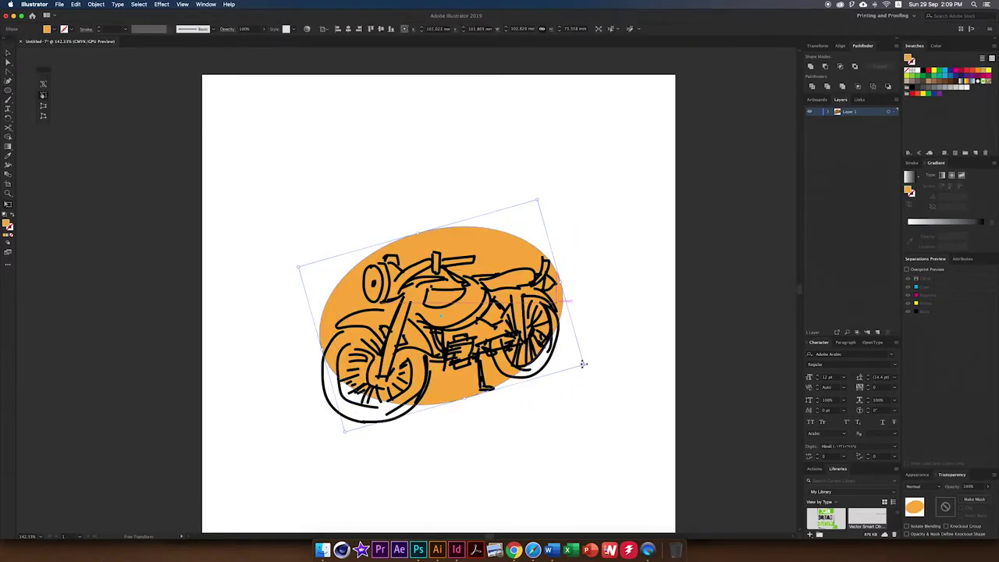
pyautogui.moveTo(581, 403); pyautogui.dragTo(538, 388)
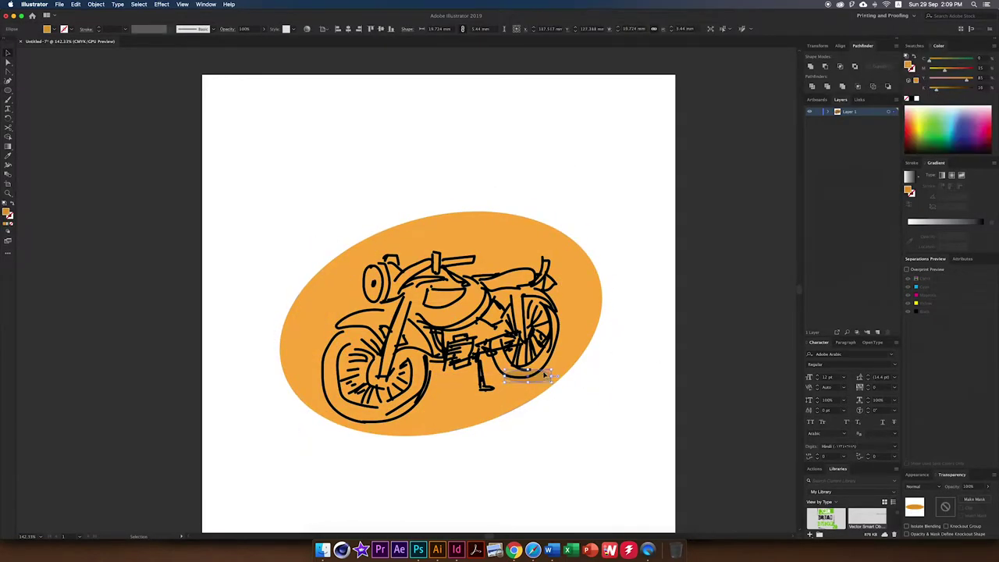
# Draw flat shadow ellipses under the wheels
pyautogui.moveTo(340, 422); pyautogui.dragTo(418, 428)
pyautogui.scroll(-2, 489, 468)
pyautogui.scroll(4, 620, 263)
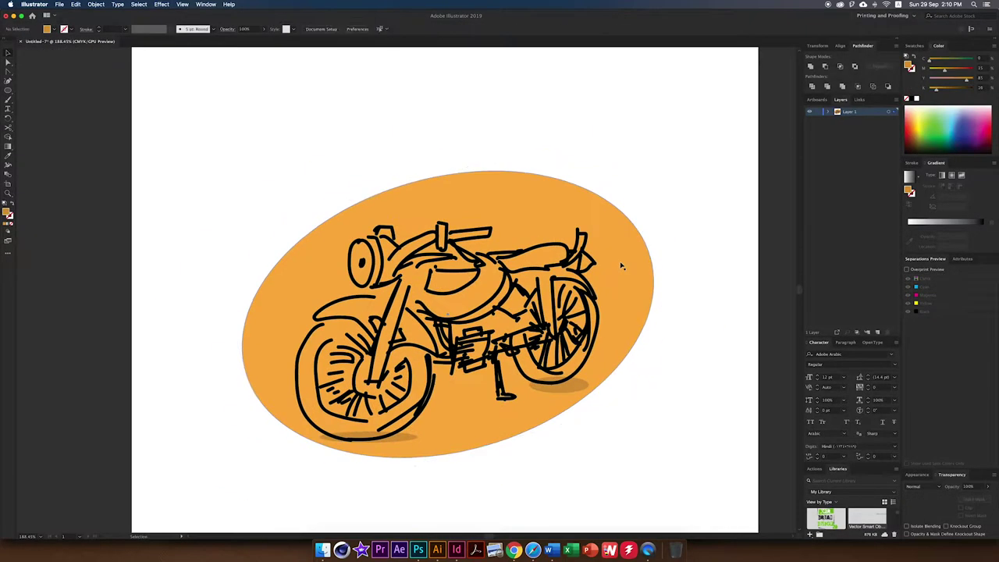
pyautogui.scroll(-2, 646, 291)
pyautogui.moveTo(586, 379); pyautogui.dragTo(560, 439)
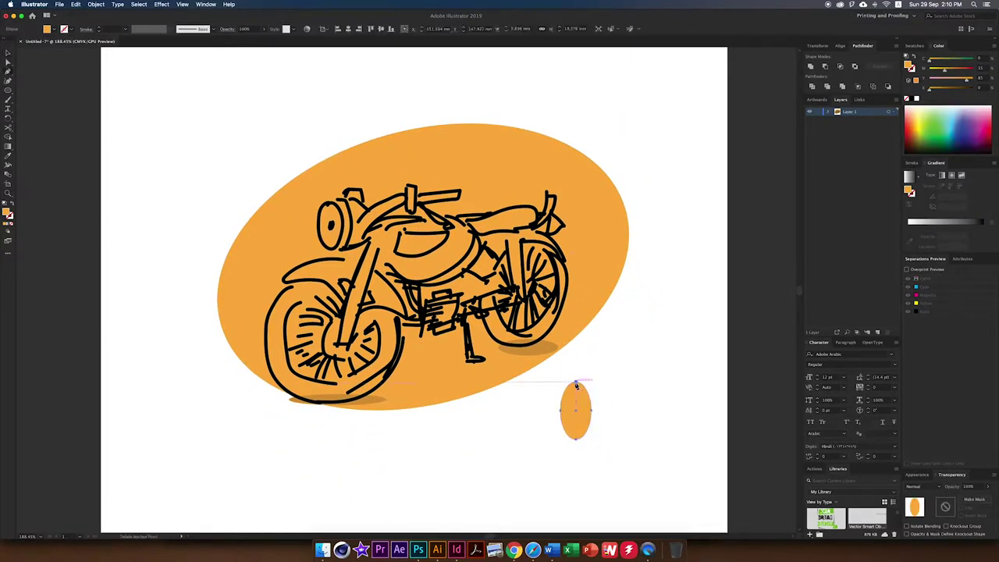
# Add a shape behind the right half of the small headlight ellipse, then reselect the grey ellipse
pyautogui.moveTo(576, 381); pyautogui.dragTo(604, 439)
pyautogui.scroll(3, 549, 416)
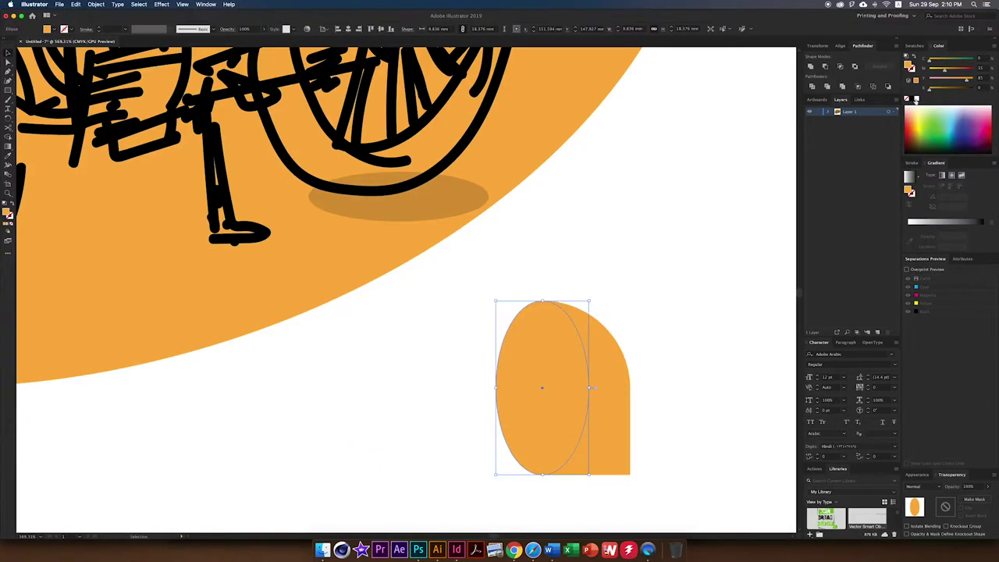
pyautogui.scroll(-3, 567, 367)
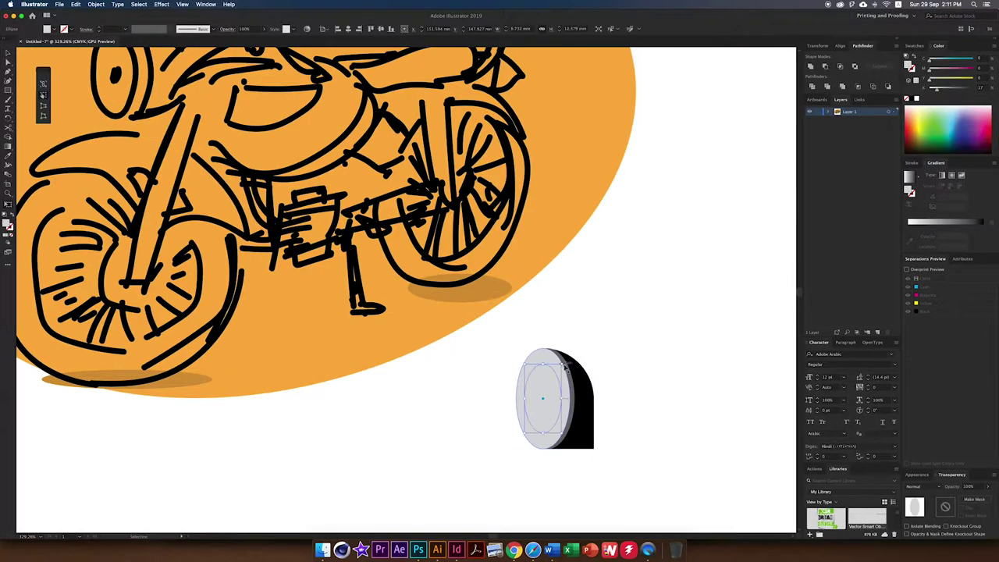
pyautogui.click(701, 328)
pyautogui.scroll(-2, 655, 343)
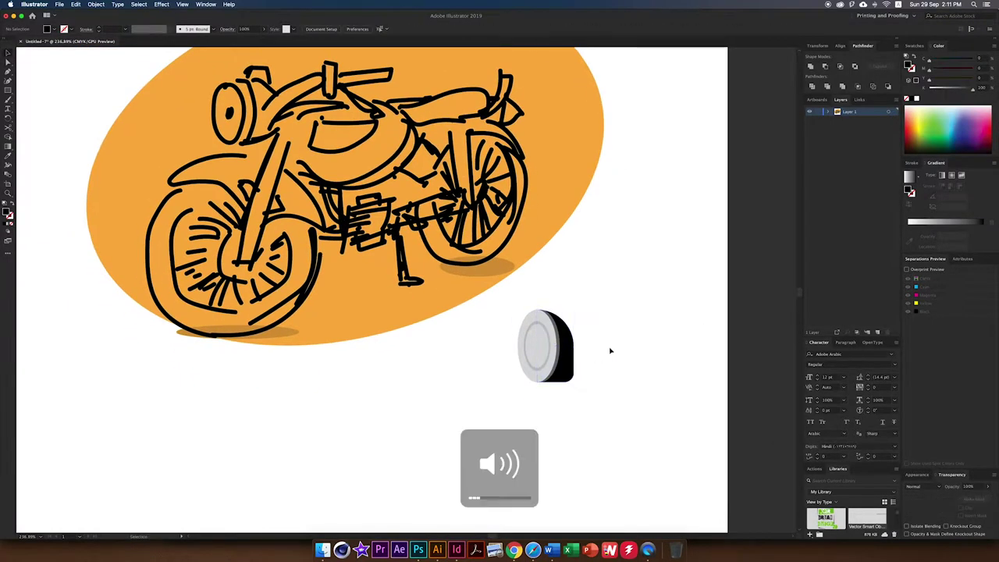
pyautogui.click(537, 344)
pyautogui.scroll(4, 551, 344)
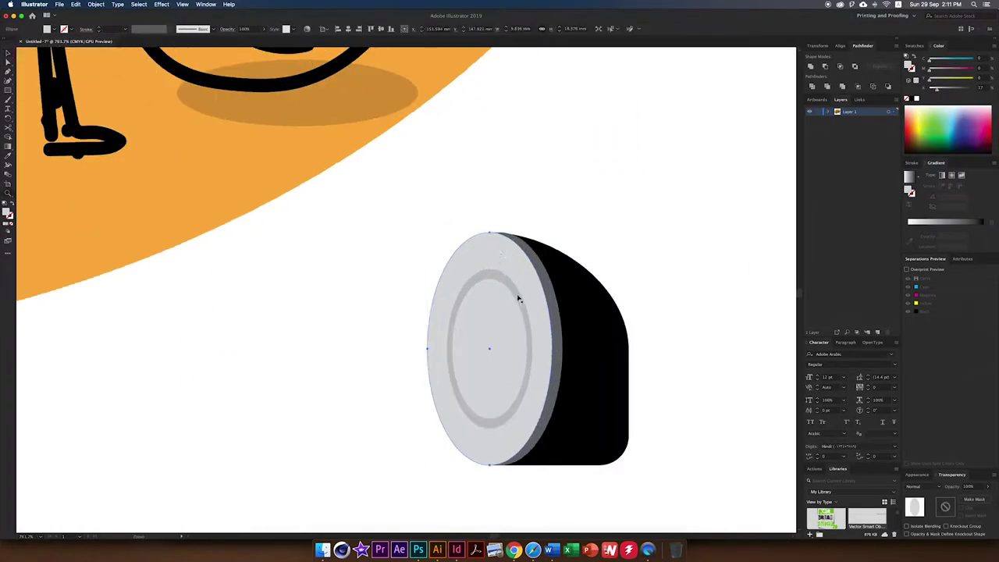
# Nudge the grey headlight ellipse left, abandoning two unfinished path attempts
pyautogui.press('p')
pyautogui.click(473, 238)
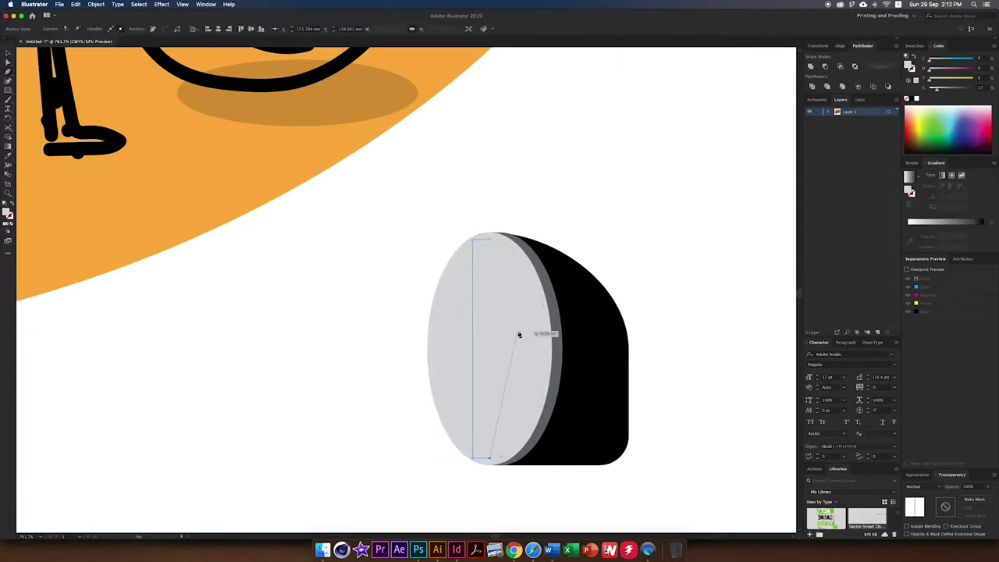
pyautogui.hotkey('ctrl', 'z')
pyautogui.press('Left')
pyautogui.press('Left')
pyautogui.press('Left')
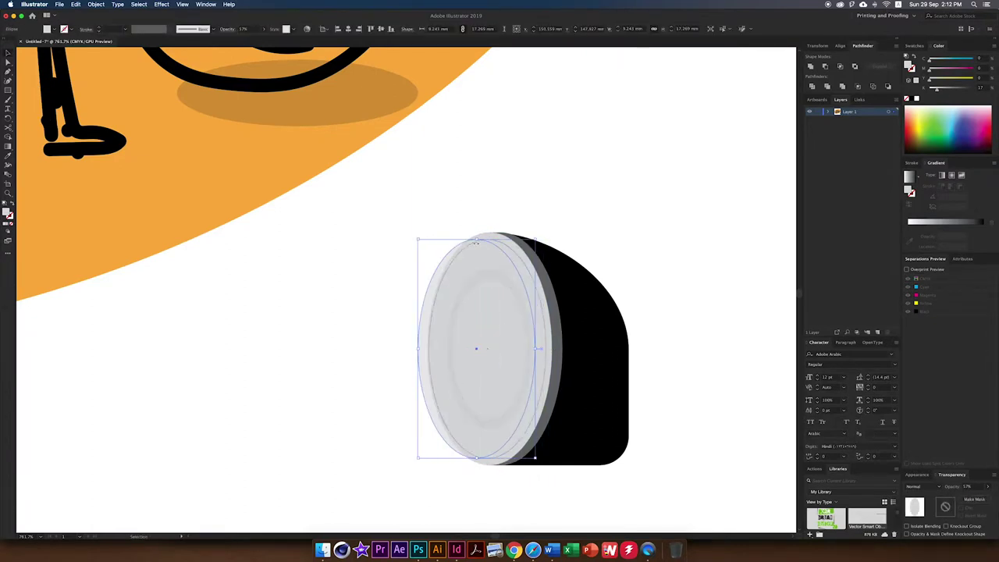
pyautogui.press('p')
pyautogui.click(487, 239)
pyautogui.hotkey('ctrl', 'z')
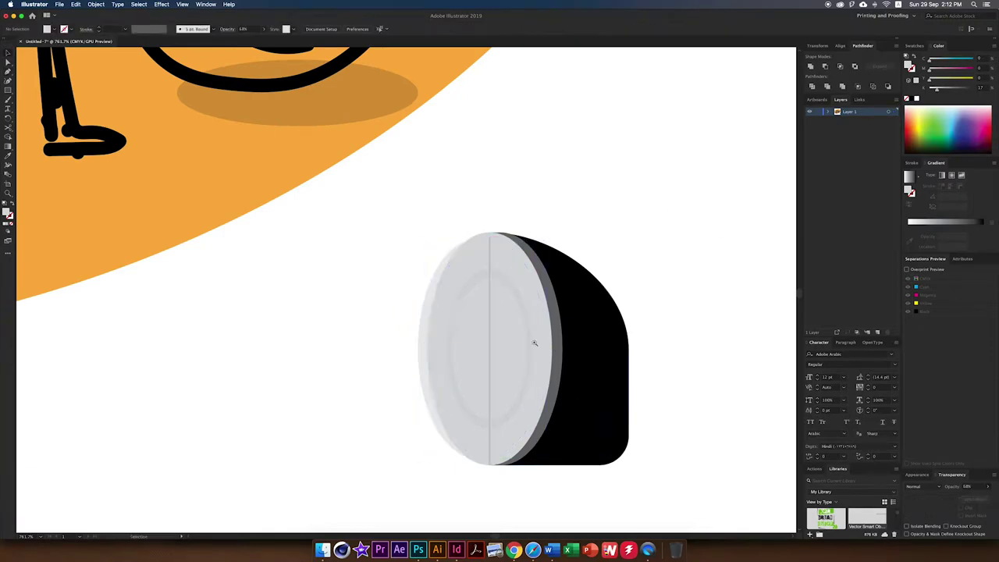
# Draw an L-shaped bracket and move the headlight under the orange ellipse
pyautogui.scroll(-3, 468, 367)
pyautogui.scroll(-3, 483, 359)
pyautogui.scroll(2, 537, 347)
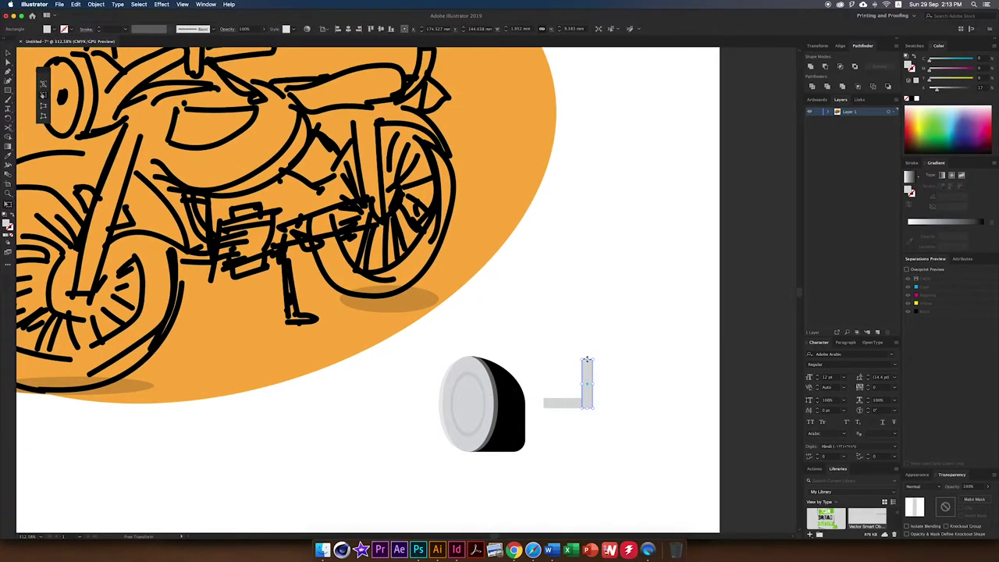
pyautogui.moveTo(550, 381); pyautogui.dragTo(507, 406)
pyautogui.scroll(-2, 546, 414)
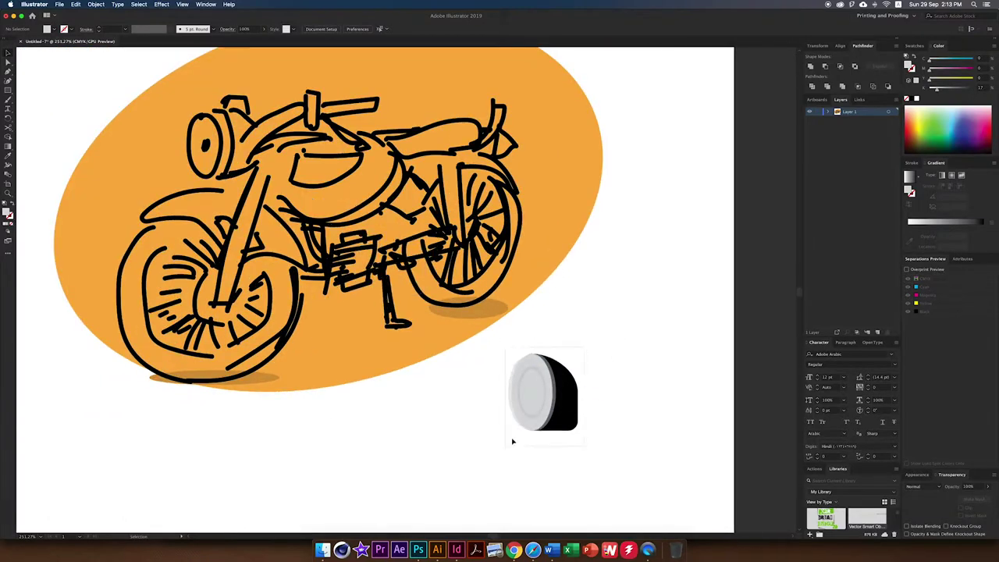
pyautogui.moveTo(531, 348); pyautogui.dragTo(338, 375)
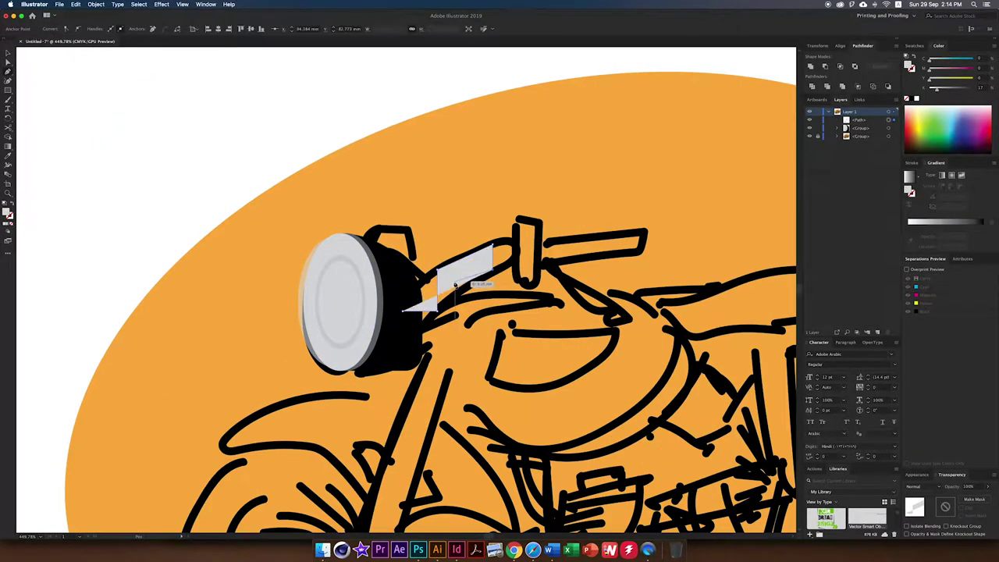
# Bend the bracket into a curved arm and draw a grey handlebar clamp
pyautogui.moveTo(455, 285)
pyautogui.mouseDown()
pyautogui.moveTo(437, 270)
pyautogui.moveTo(448, 265)
pyautogui.mouseUp()
pyautogui.press('m')
pyautogui.moveTo(493, 228)
pyautogui.mouseDown()
pyautogui.moveTo(540, 283)
pyautogui.moveTo(530, 219)
pyautogui.moveTo(568, 251)
pyautogui.moveTo(571, 269)
pyautogui.moveTo(629, 254)
pyautogui.mouseUp()
pyautogui.press('a')
# Add the black ellipse grip beside the clamp
pyautogui.press('l')
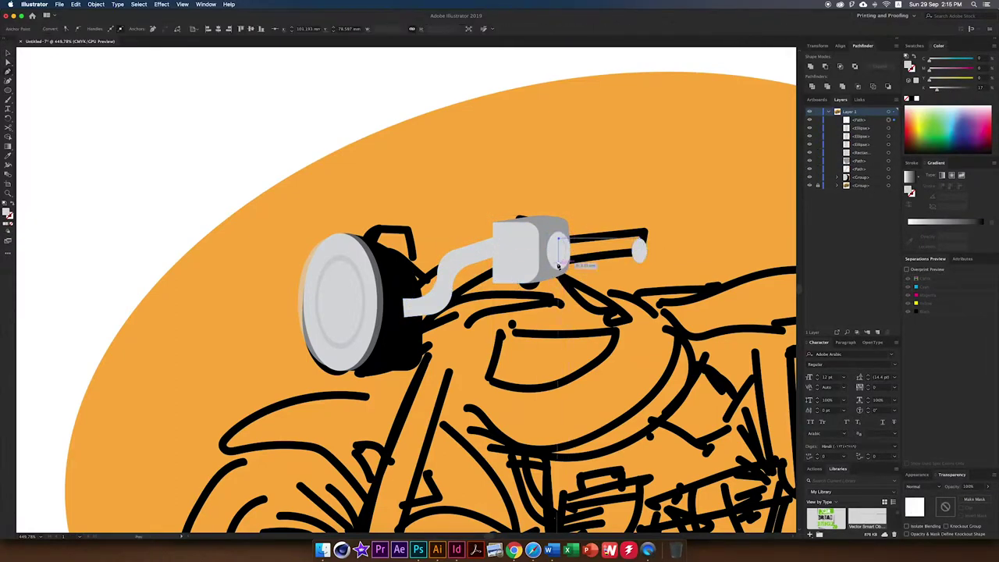
pyautogui.moveTo(937, 87); pyautogui.dragTo(966, 88)
pyautogui.scroll(5, 575, 269)
pyautogui.scroll(-5, 578, 293)
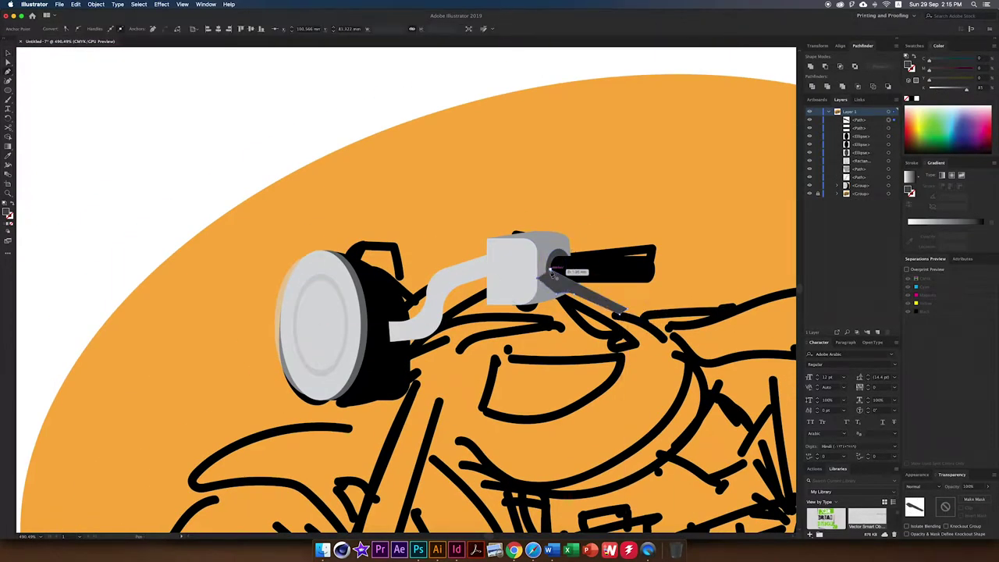
# Draw a dark grey tank rectangle with a rounded corner
pyautogui.press('m')
pyautogui.press('super+0')
pyautogui.moveTo(441, 393); pyautogui.dragTo(565, 456)
pyautogui.moveTo(455, 406); pyautogui.dragTo(484, 423)
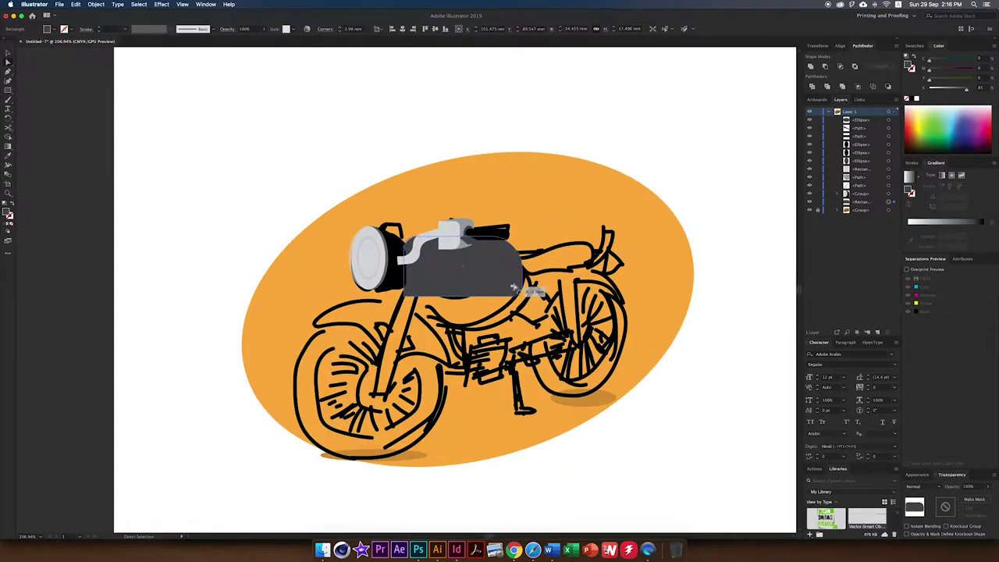
# Draw a dark seat outline with the Pen, move it onto the tank, then delete it
pyautogui.press('v')
pyautogui.press('super+0')
pyautogui.click(531, 443)
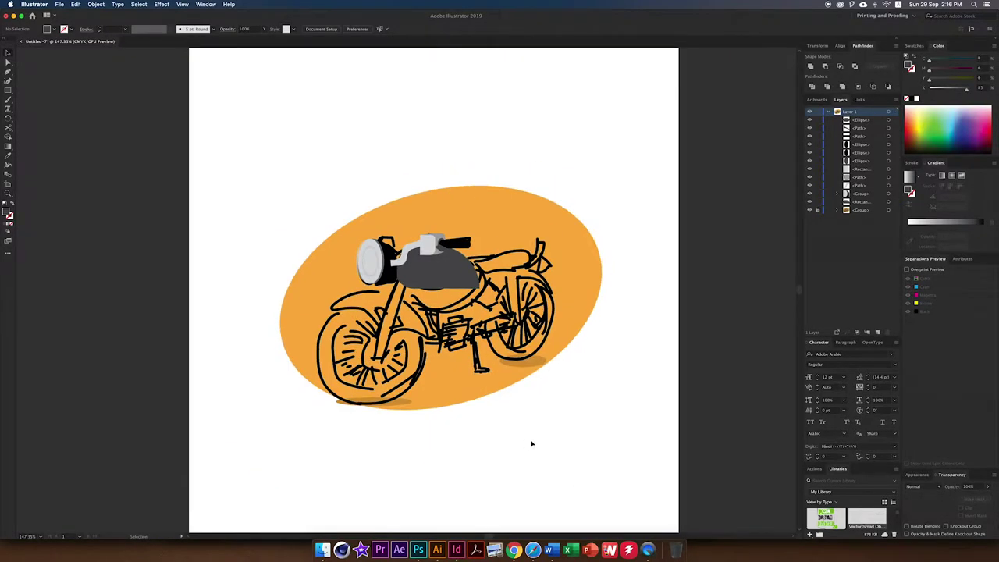
pyautogui.moveTo(500, 437)
pyautogui.mouseDown()
pyautogui.moveTo(472, 463)
pyautogui.moveTo(505, 475)
pyautogui.mouseUp()
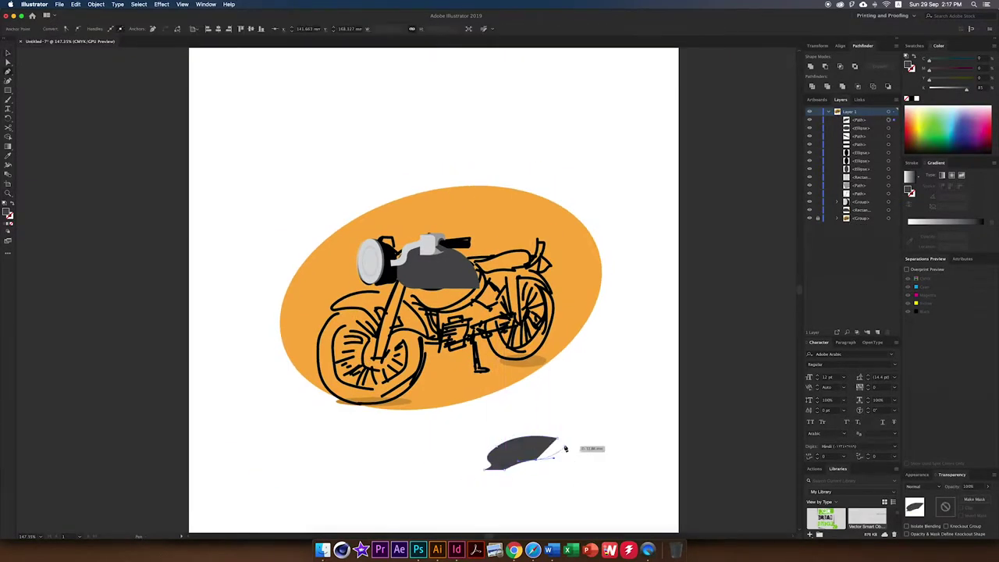
pyautogui.scroll(2, 499, 476)
pyautogui.click(479, 466)
pyautogui.click(479, 490)
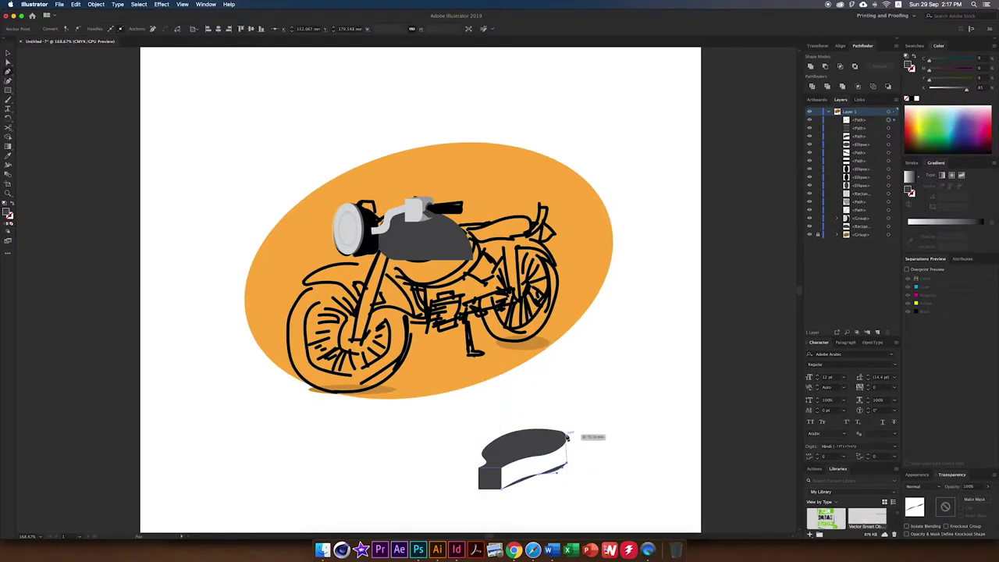
pyautogui.click(567, 438)
pyautogui.moveTo(575, 432); pyautogui.dragTo(546, 197)
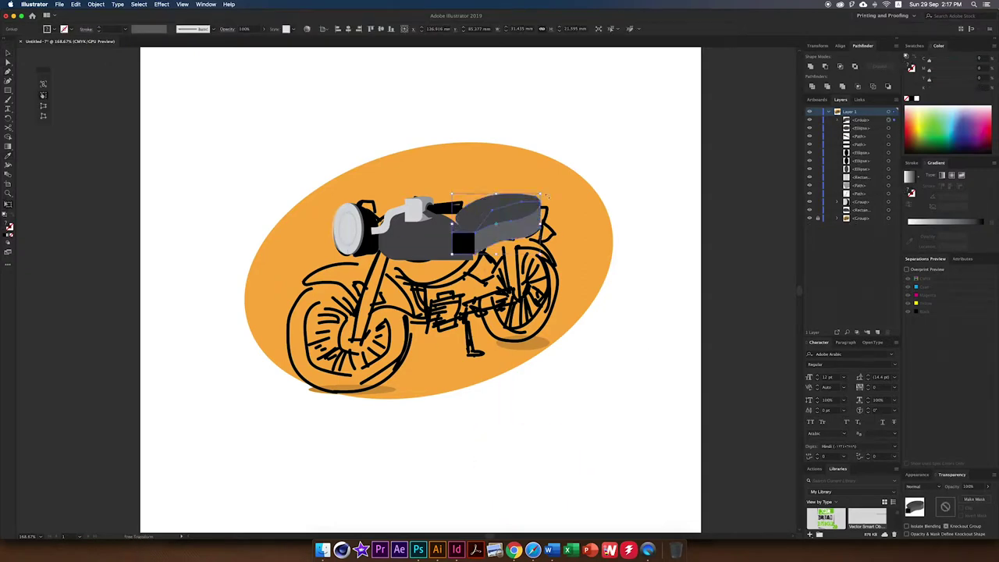
pyautogui.press('Delete')
# Move the headlight and tank pieces right and add a black diagonal fork bar
pyautogui.scroll(2, 453, 235)
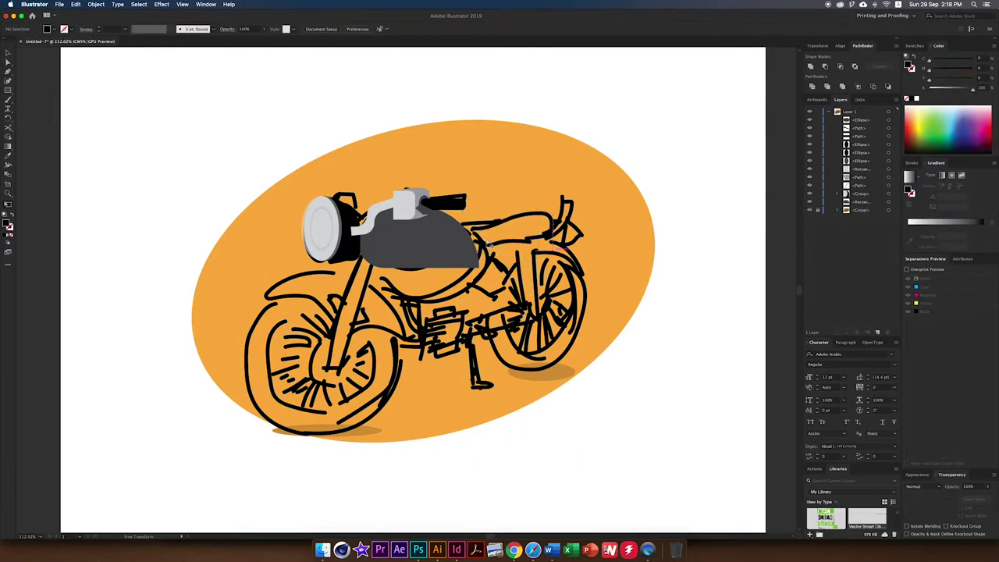
pyautogui.scroll(-2, 486, 240)
pyautogui.moveTo(406, 226); pyautogui.dragTo(562, 336)
pyautogui.scroll(2, 474, 383)
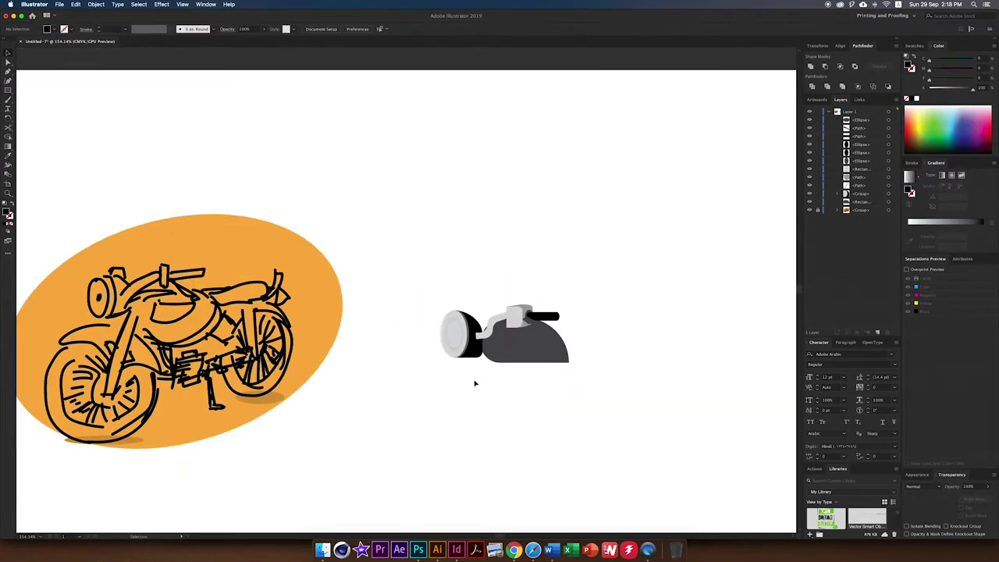
pyautogui.moveTo(481, 475); pyautogui.dragTo(483, 473)
pyautogui.moveTo(507, 366); pyautogui.dragTo(499, 383)
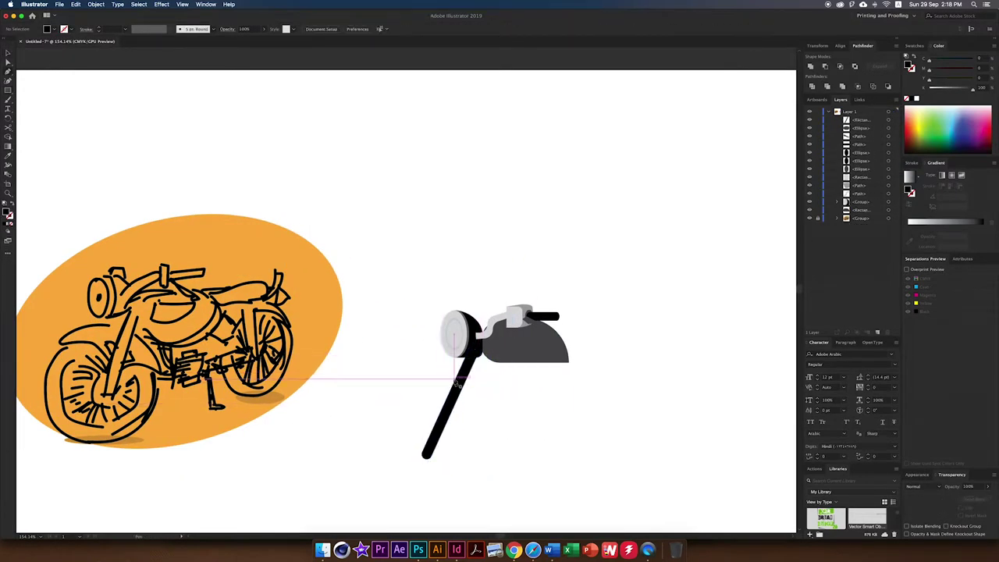
# Start drawing the front wheel ellipse near the fork
pyautogui.scroll(-1, 453, 390)
pyautogui.press('l')
pyautogui.moveTo(428, 439)
pyautogui.mouseDown()
pyautogui.moveTo(451, 476)
pyautogui.moveTo(494, 506)
pyautogui.moveTo(472, 483)
pyautogui.mouseUp()
# Form the tyre ring and add a small hub circle at the wheel centre
pyautogui.press('super+8')
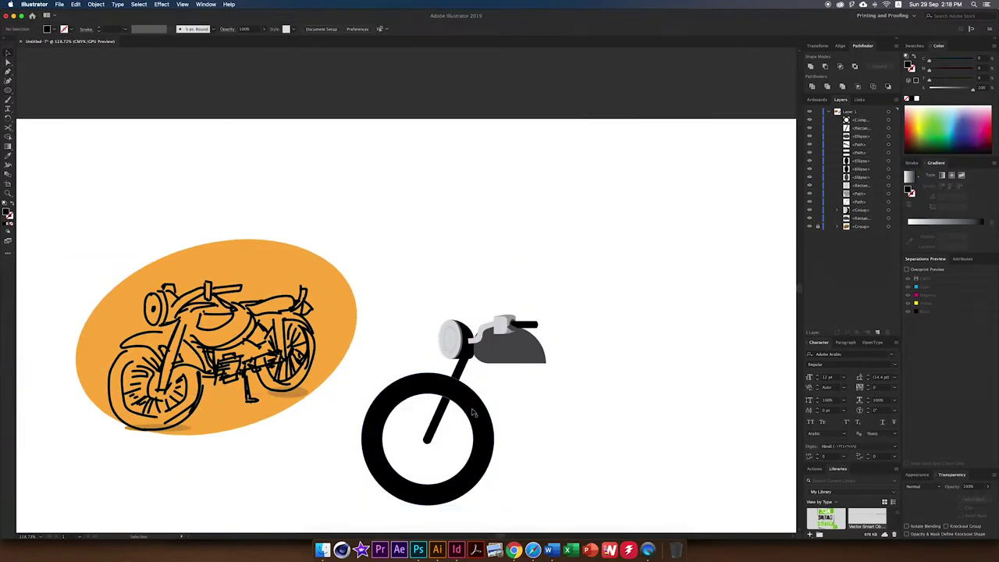
pyautogui.moveTo(427, 439); pyautogui.dragTo(447, 458)
pyautogui.scroll(2, 446, 457)
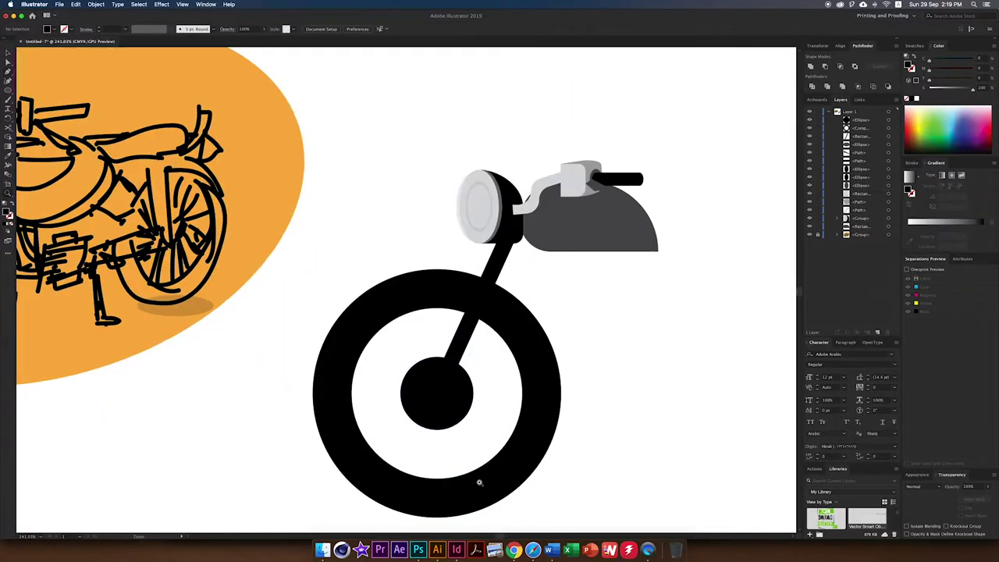
# Draw a spoke from hub to rim and repeat rotated copies around the wheel
pyautogui.press('p')
pyautogui.click(436, 394)
pyautogui.click(422, 485)
pyautogui.press('v')
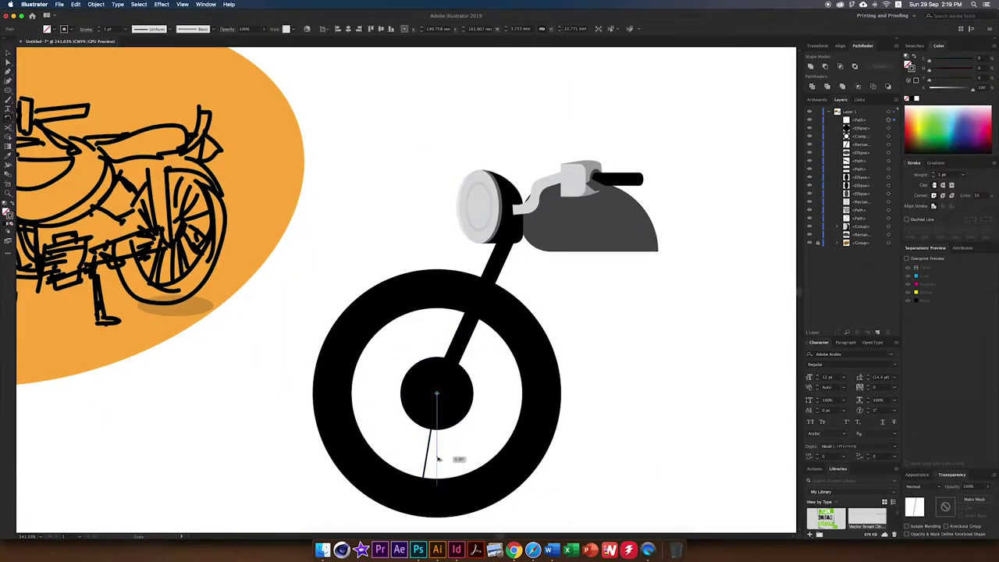
pyautogui.moveTo(424, 453); pyautogui.dragTo(425, 455)
pyautogui.press('super+d')
pyautogui.press('super+d')
pyautogui.press('super+d')
pyautogui.press('super+minus')
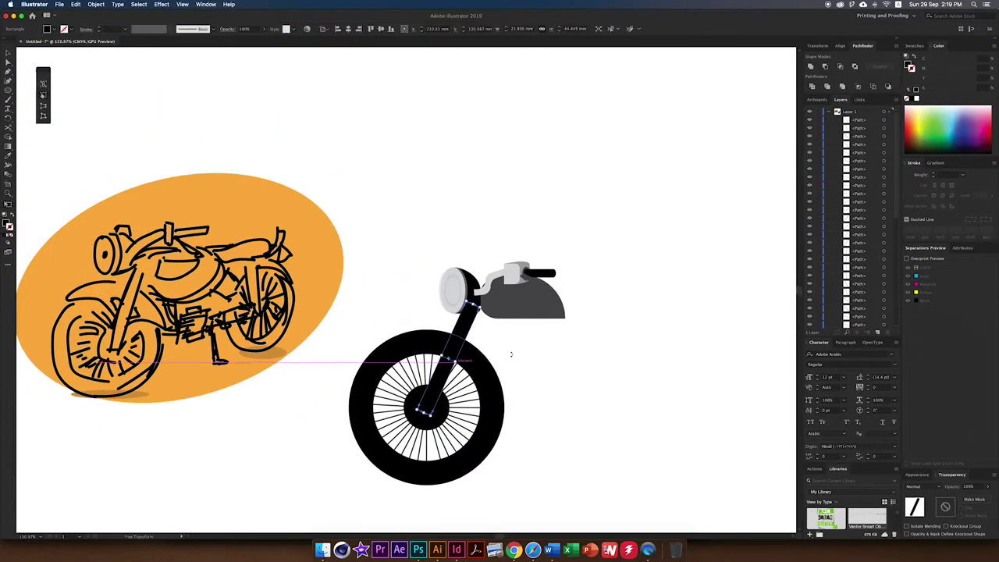
pyautogui.press('l')
# Add an orange indicator ellipse beside the headlight
pyautogui.moveTo(537, 369)
pyautogui.mouseDown()
pyautogui.moveTo(576, 384)
pyautogui.moveTo(475, 308)
pyautogui.mouseUp()
pyautogui.click(914, 45)
pyautogui.click(929, 71)
pyautogui.press('super+plus')
pyautogui.scroll(1, 117, 210)
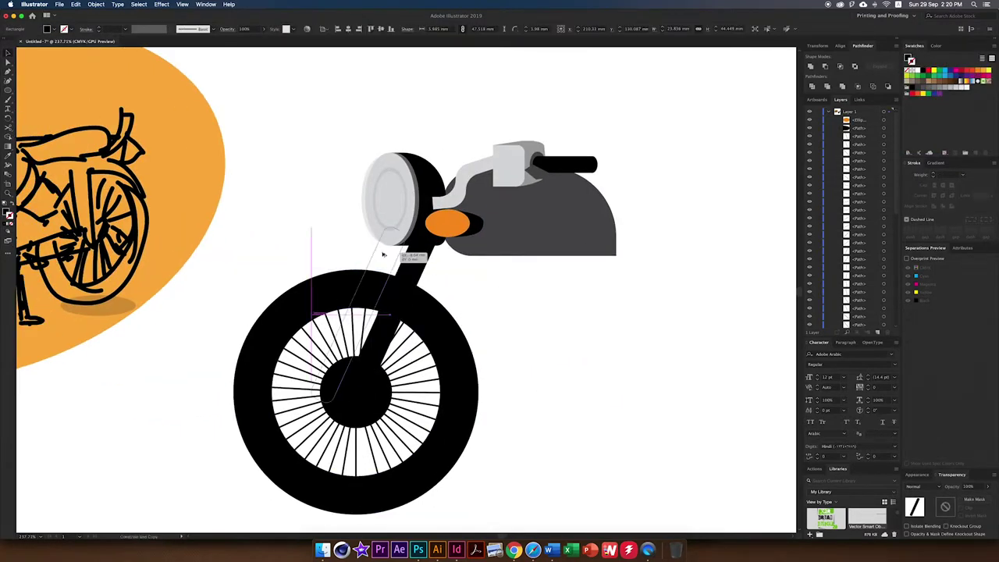
# Duplicate the fork tube, shrink the front wheel, and make the tyre dark grey behind the forks
pyautogui.moveTo(356, 296); pyautogui.dragTo(387, 294)
pyautogui.click(472, 365)
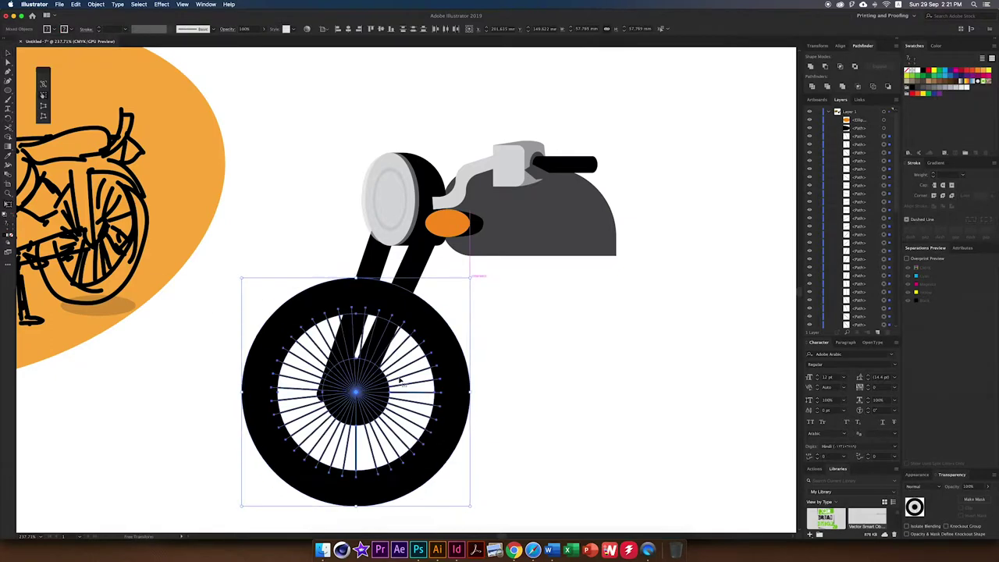
pyautogui.moveTo(421, 257); pyautogui.dragTo(399, 278)
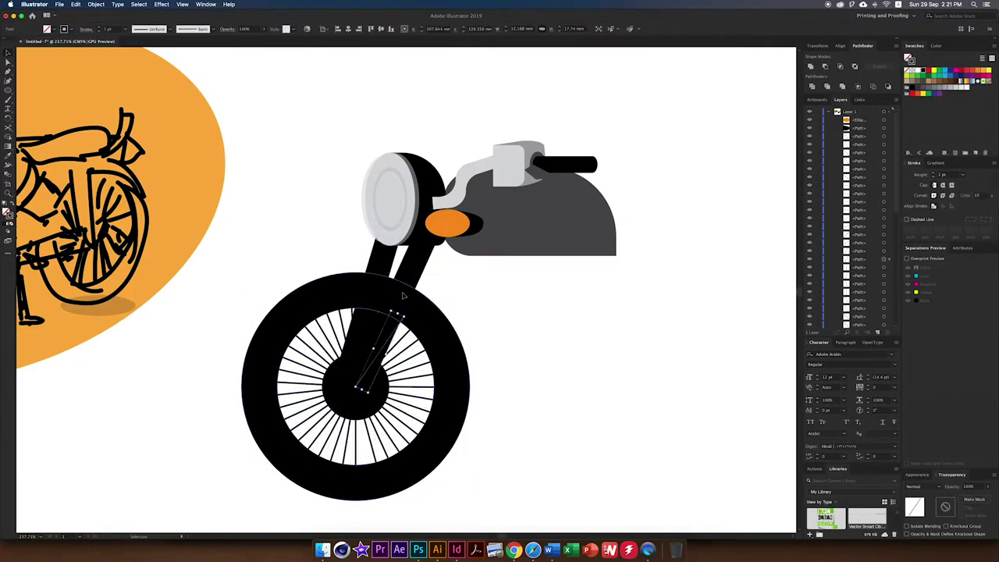
pyautogui.press('i')
pyautogui.click(546, 226)
pyautogui.click(385, 411)
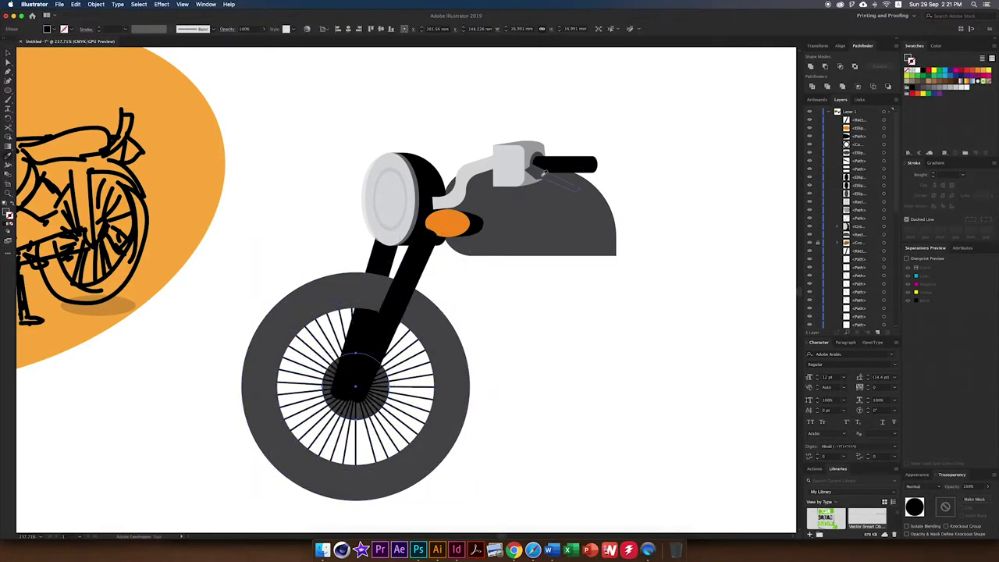
pyautogui.click(417, 277)
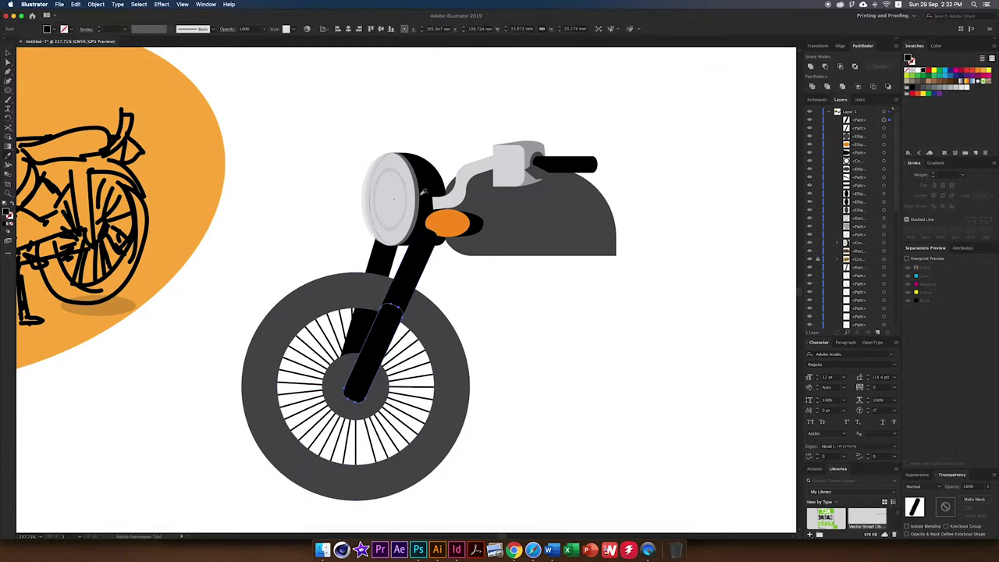
# Turn a rectangle under the tank into a black triangular frame
pyautogui.scroll(-2, 429, 306)
pyautogui.press('m')
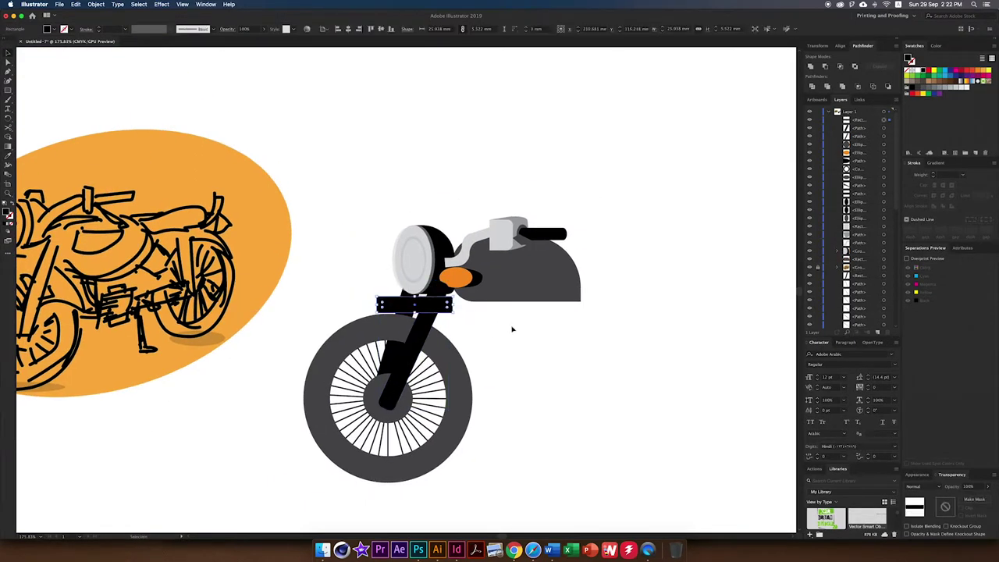
pyautogui.moveTo(472, 314); pyautogui.dragTo(640, 470)
pyautogui.press('a')
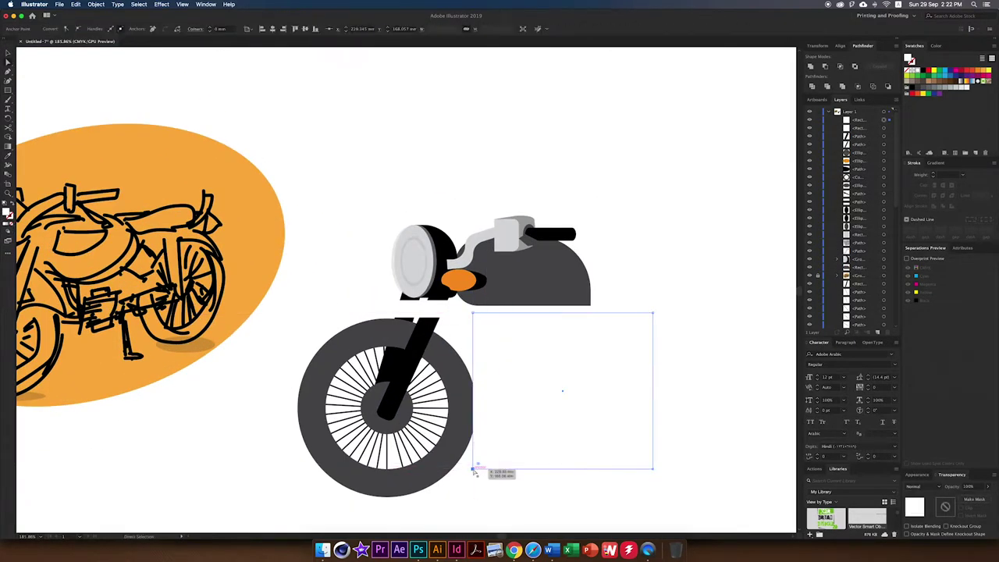
pyautogui.moveTo(473, 468); pyautogui.dragTo(457, 312)
pyautogui.moveTo(579, 435); pyautogui.dragTo(579, 435)
# Draw a rounded black seat right of the tank
pyautogui.scroll(3, 468, 312)
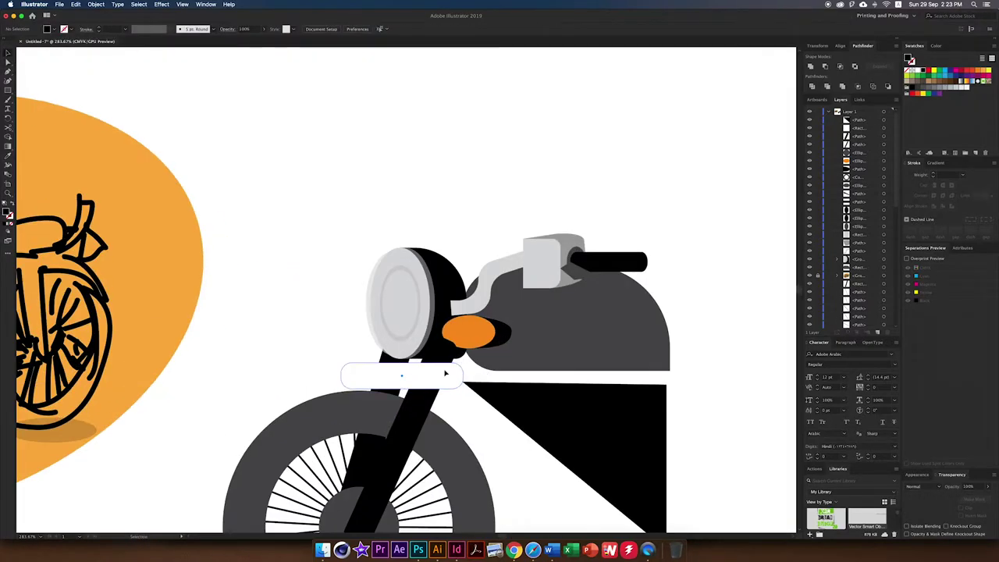
pyautogui.scroll(-3, 469, 312)
pyautogui.press('m')
pyautogui.scroll(3, 528, 353)
pyautogui.moveTo(512, 266); pyautogui.dragTo(610, 303)
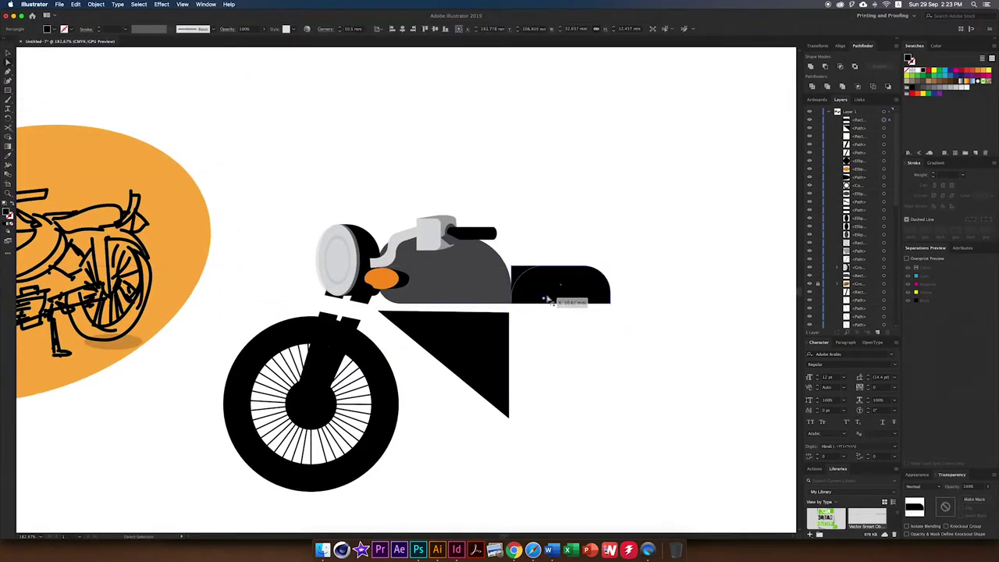
# Select the front wheel parts for the rear copy and add a small block above the rear fender
pyautogui.click(380, 367)
pyautogui.keyDown('shift'); pyautogui.click(380, 367); pyautogui.keyUp('shift')
pyautogui.click(380, 367)
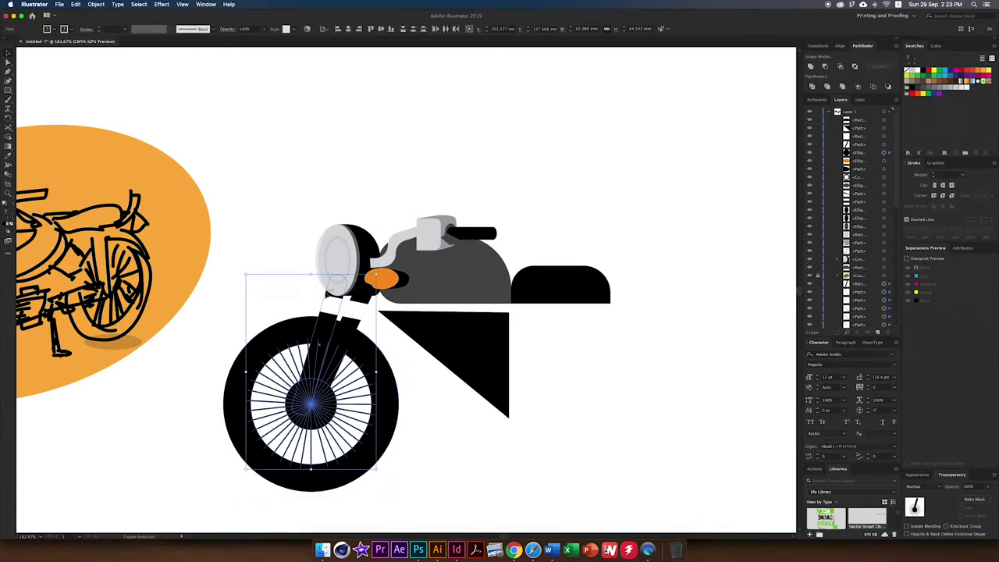
pyautogui.moveTo(615, 277); pyautogui.dragTo(645, 303)
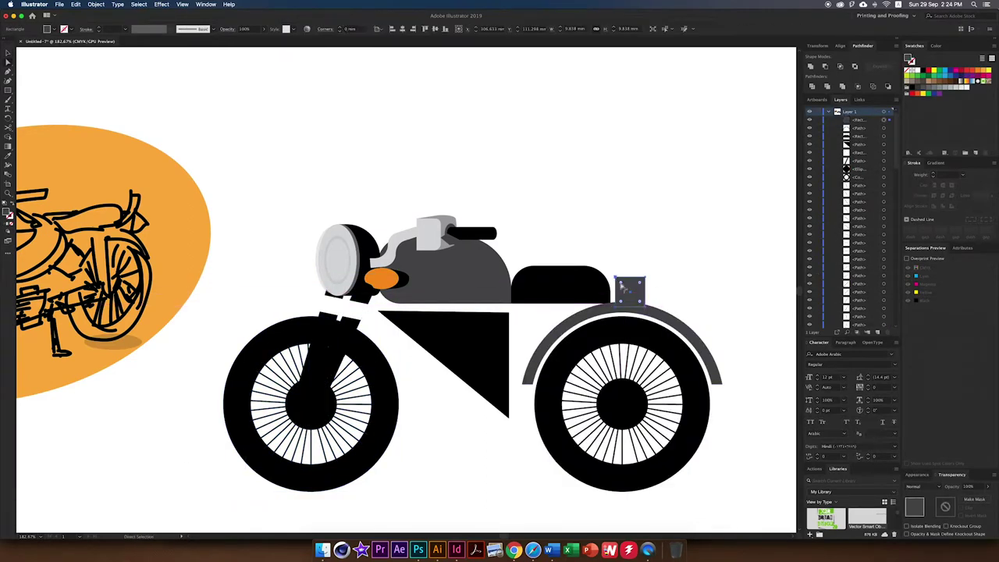
pyautogui.scroll(5, 648, 282)
pyautogui.scroll(-5, 458, 368)
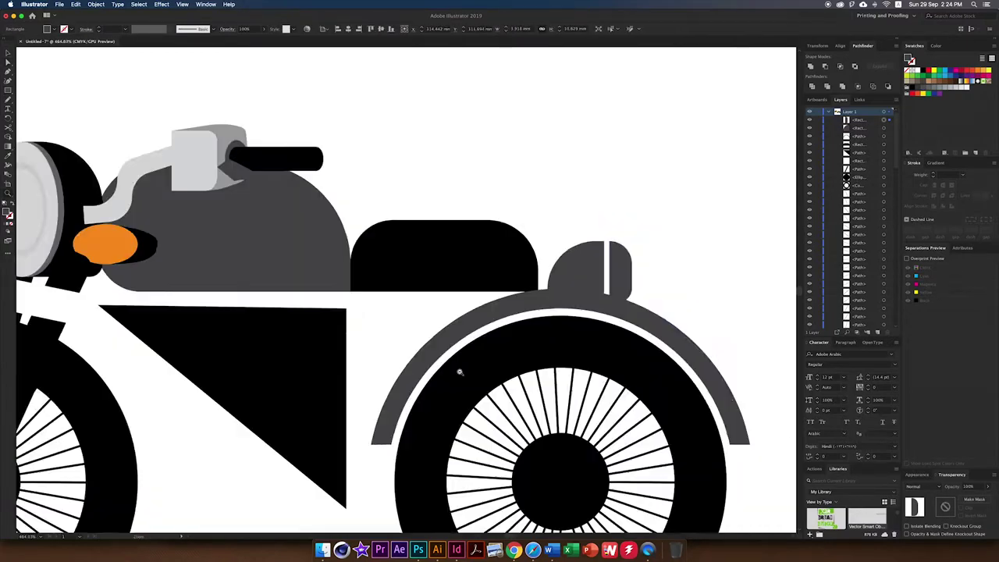
pyautogui.scroll(-3, 621, 355)
pyautogui.scroll(3, 620, 355)
pyautogui.hotkey('ctrl', 'v')
# Draw the engine block below the body and edit the frame rail path's anchors
pyautogui.moveTo(500, 470); pyautogui.dragTo(485, 457)
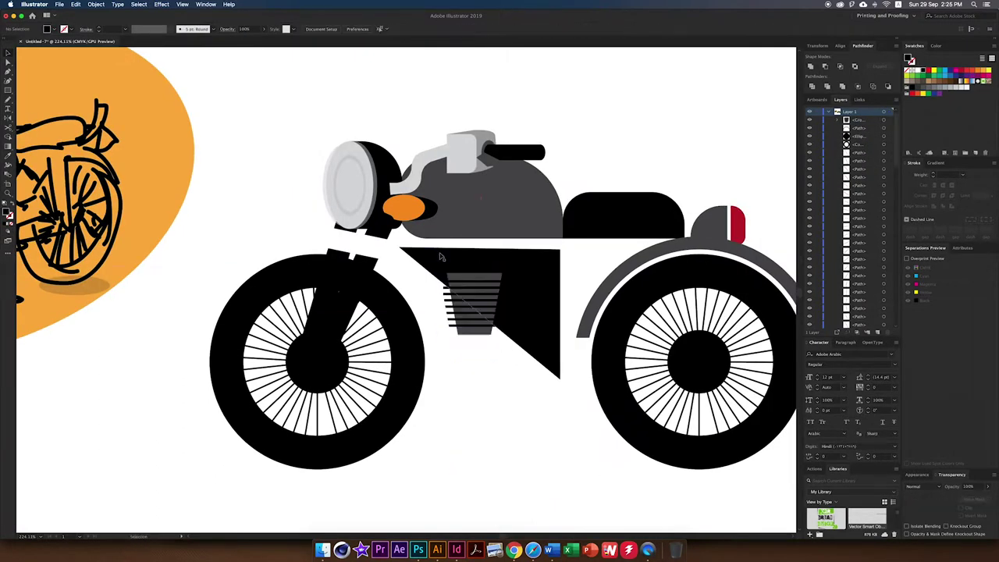
pyautogui.click(440, 257)
pyautogui.press('a')
pyautogui.click(428, 308)
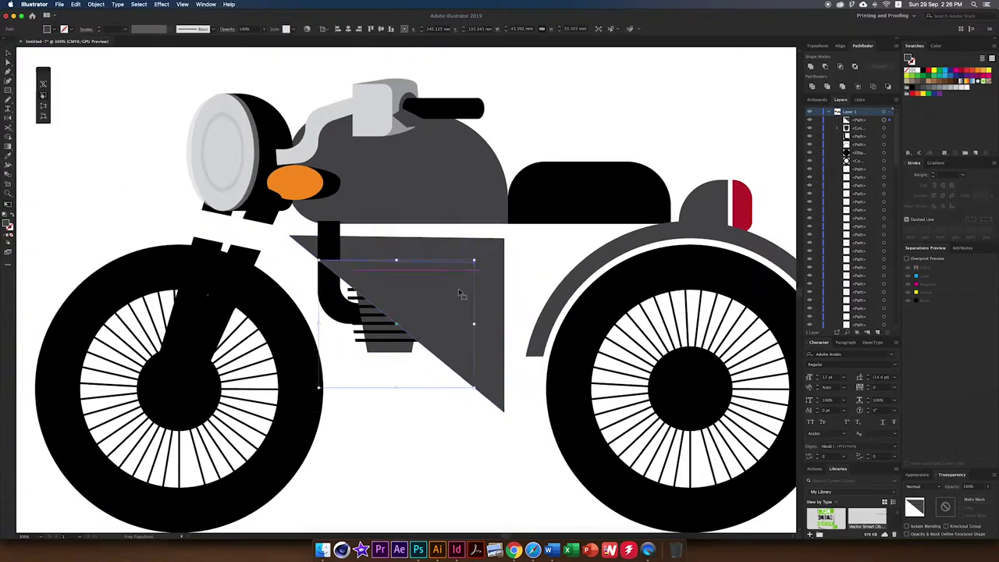
# Add a grey ellipse crankcase and a rounded footpeg rectangle below the engine
pyautogui.press('l')
pyautogui.moveTo(456, 402); pyautogui.dragTo(466, 402)
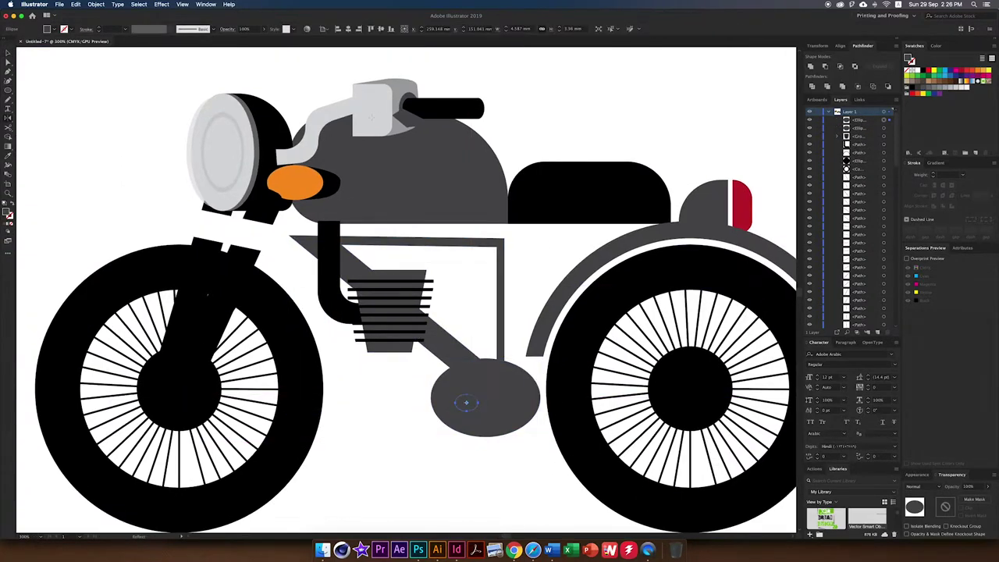
pyautogui.moveTo(493, 473); pyautogui.dragTo(463, 473)
pyautogui.scroll(5, 468, 469)
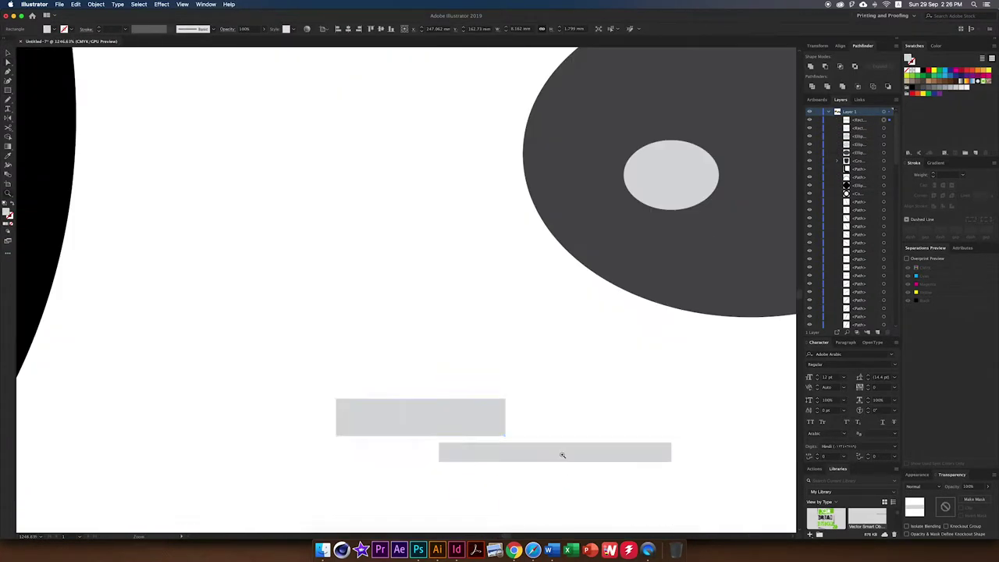
pyautogui.moveTo(492, 409); pyautogui.dragTo(468, 422)
pyautogui.scroll(-4, 455, 462)
pyautogui.scroll(-2, 541, 404)
pyautogui.scroll(-2, 541, 403)
pyautogui.press('v')
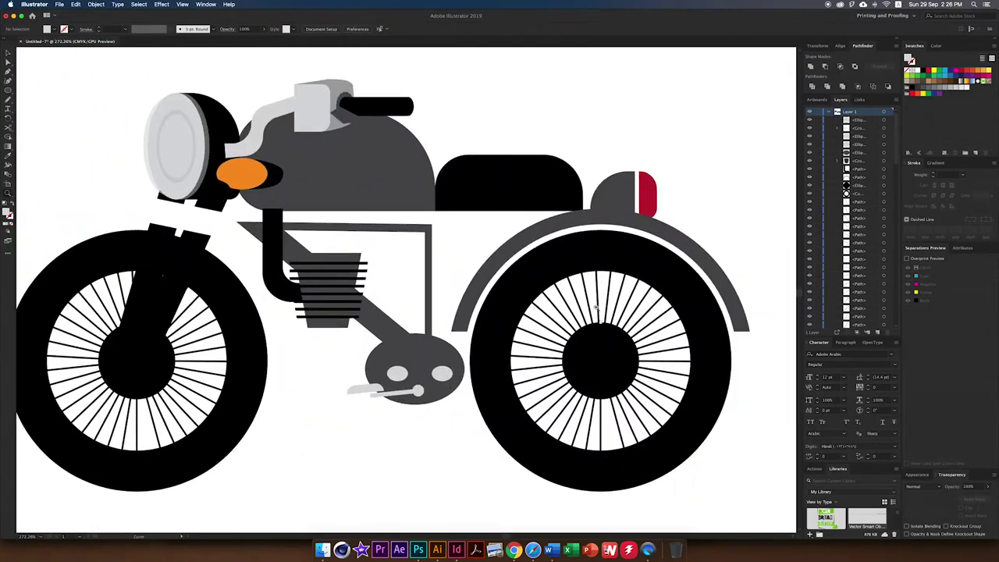
pyautogui.click(593, 312)
# Draw a black side panel under the seat and select an engine fin inside its group
pyautogui.scroll(-3, 631, 329)
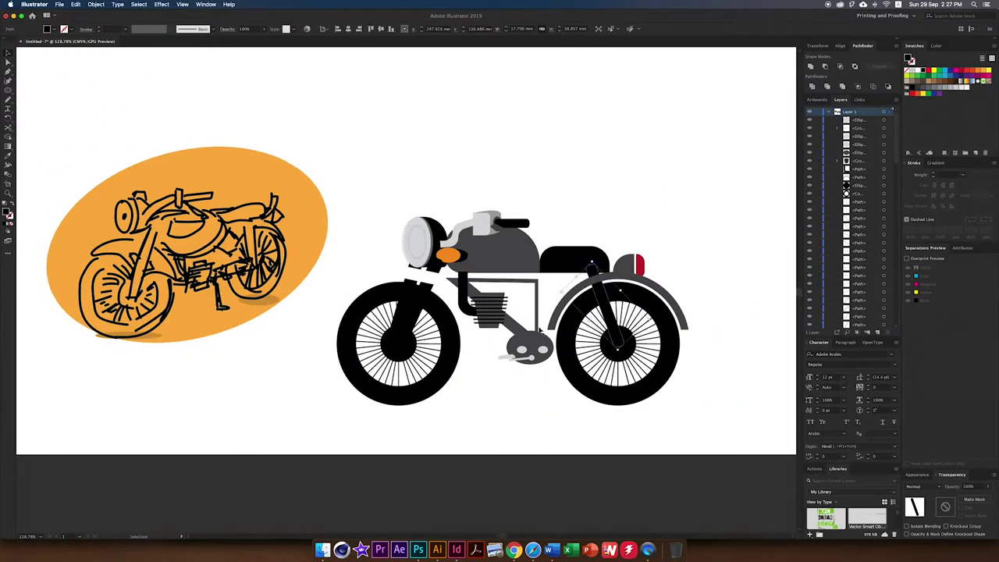
pyautogui.moveTo(500, 383)
pyautogui.mouseDown()
pyautogui.moveTo(557, 442)
pyautogui.moveTo(508, 445)
pyautogui.moveTo(523, 426)
pyautogui.moveTo(530, 290)
pyautogui.mouseUp()
pyautogui.doubleClick(491, 326)
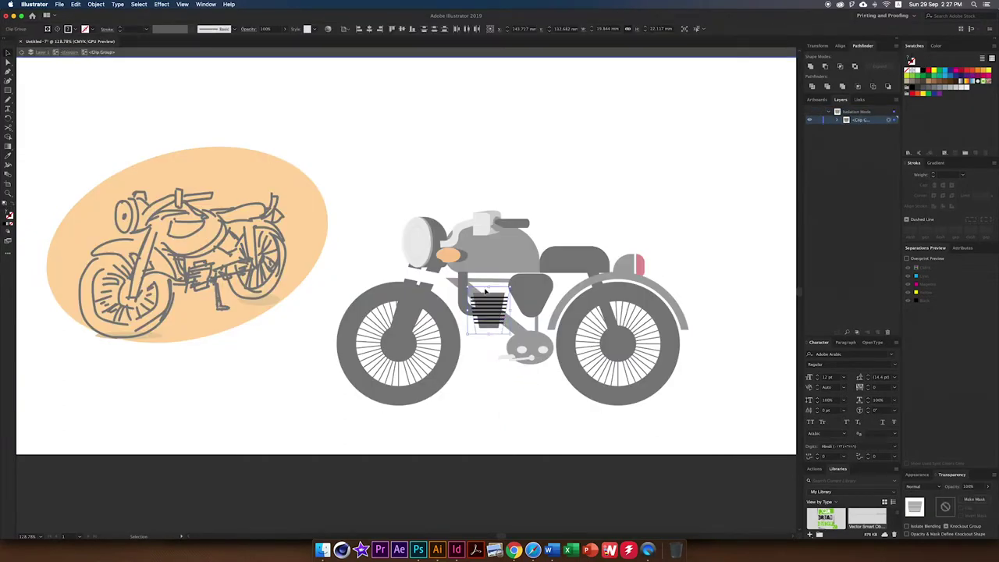
pyautogui.doubleClick(468, 391)
pyautogui.click(488, 311)
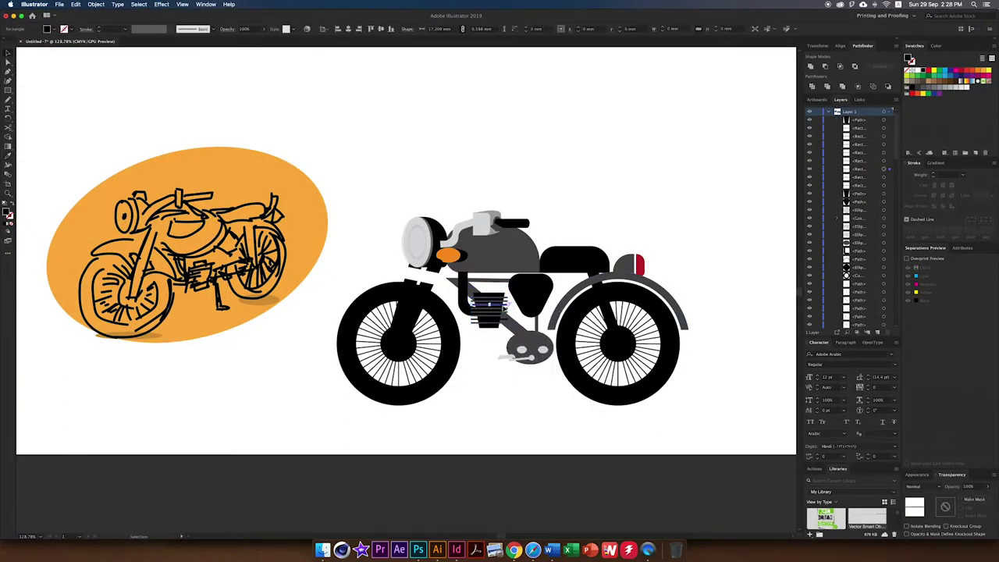
pyautogui.scroll(5, 500, 312)
pyautogui.scroll(-3, 499, 313)
# Draw a grey chain rectangle behind the crank and expand it into a plain path
pyautogui.moveTo(538, 339); pyautogui.dragTo(663, 371)
pyautogui.press('Delete')
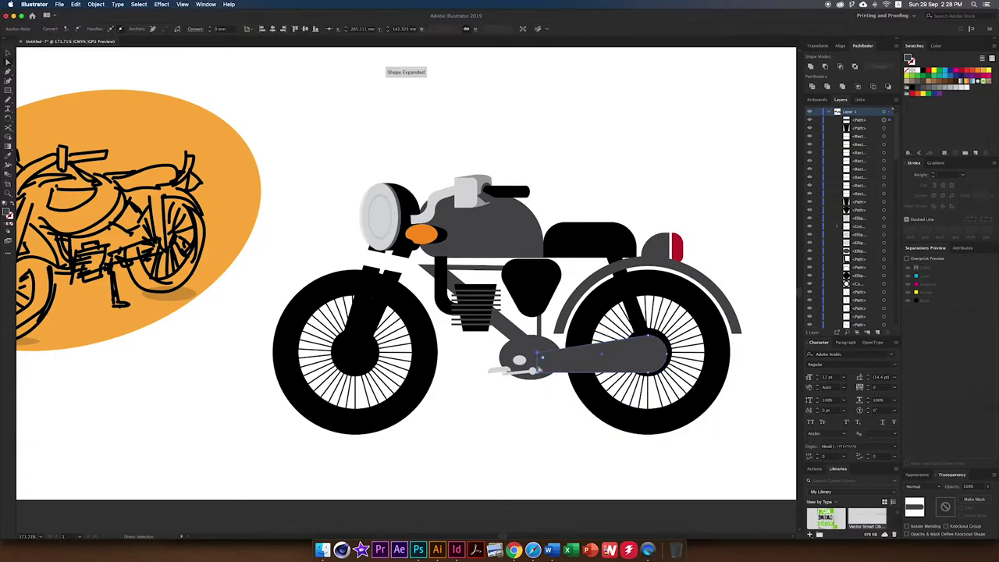
pyautogui.hscroll(2, 500, 312)
pyautogui.click(542, 355)
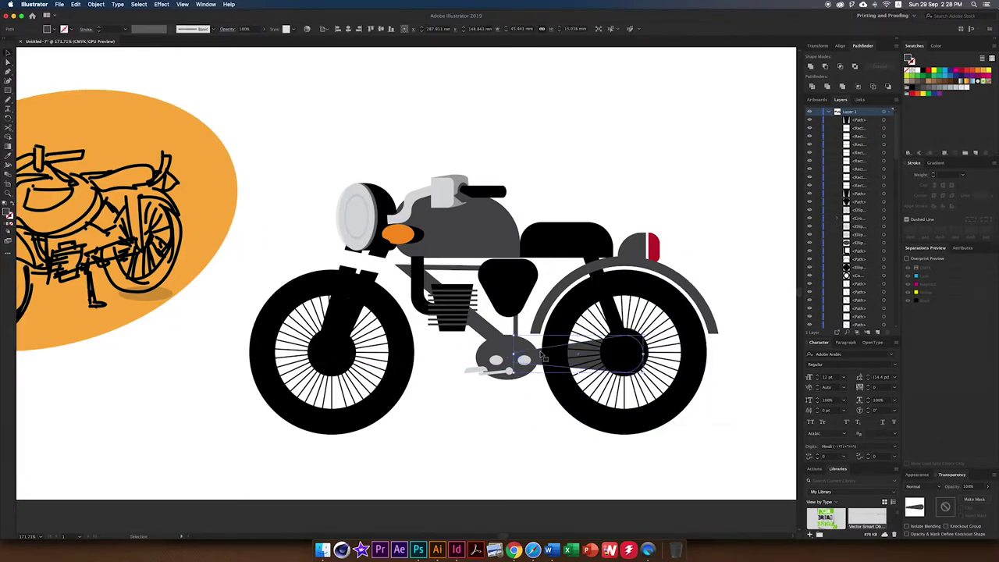
pyautogui.click(709, 419)
pyautogui.scroll(-3, 665, 210)
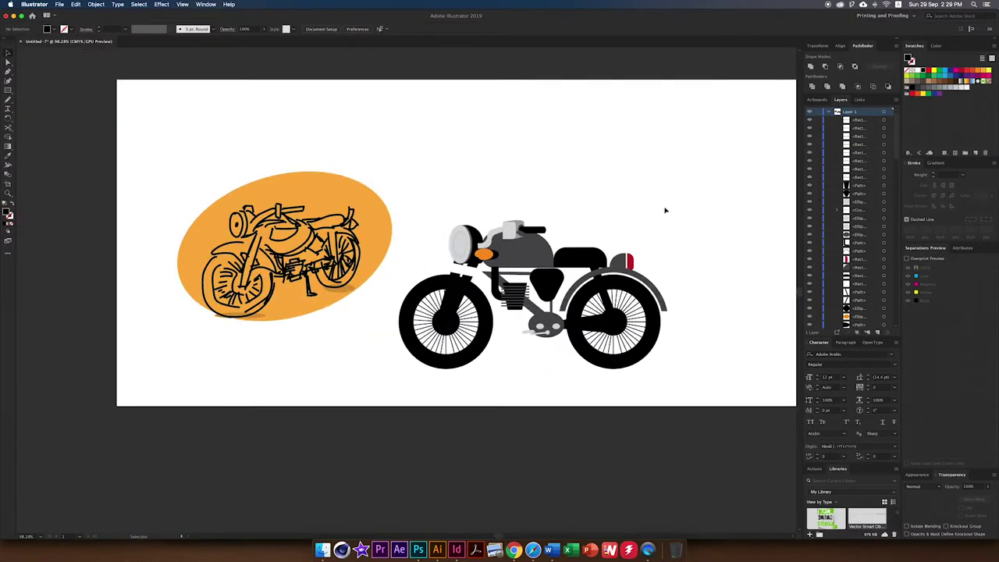
# Move the handlebar and headlight group left and make the white fork piece dark grey
pyautogui.moveTo(537, 230); pyautogui.dragTo(451, 233)
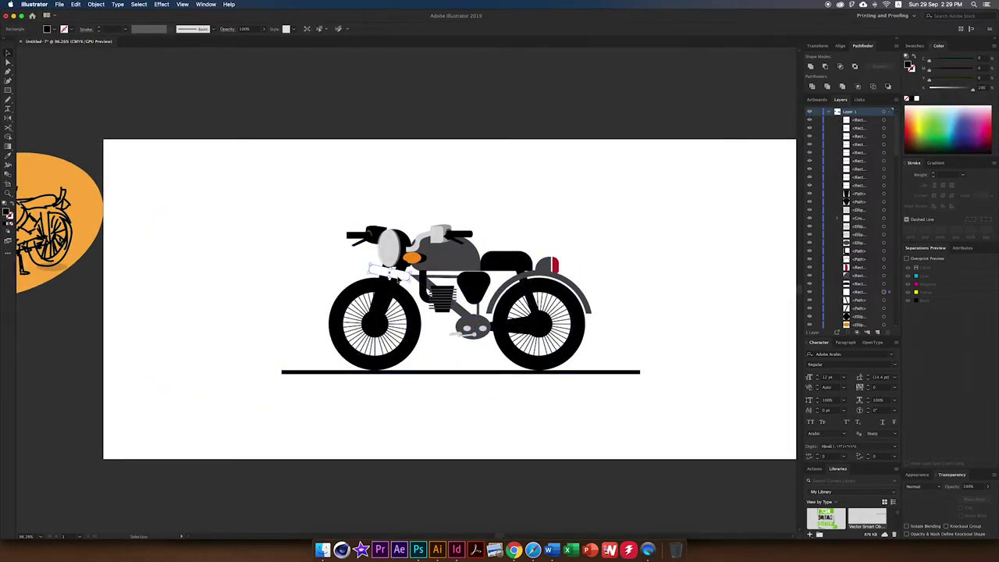
pyautogui.click(457, 351)
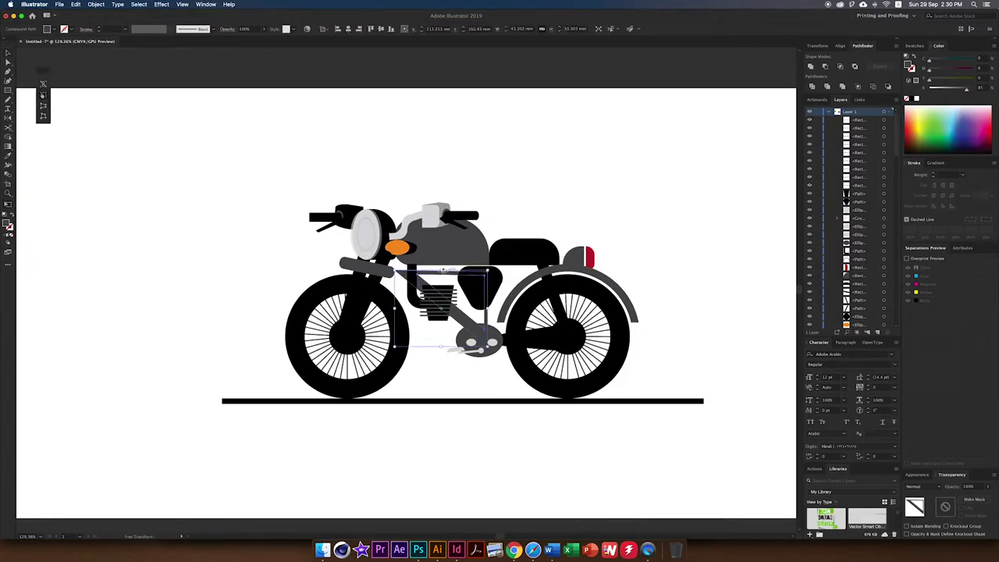